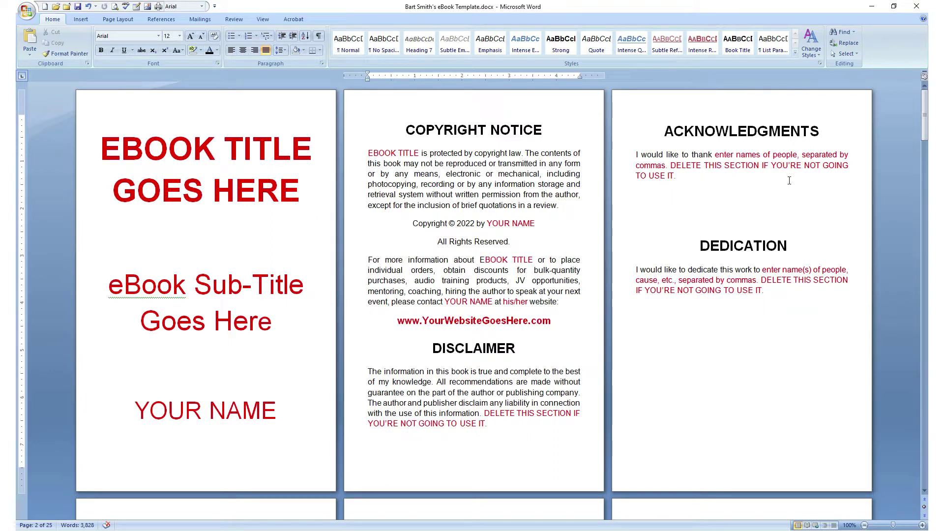
- Scroll through all ten chapters to the back page content, then return to the table of contents
scroll(535, 392, "down", 10)
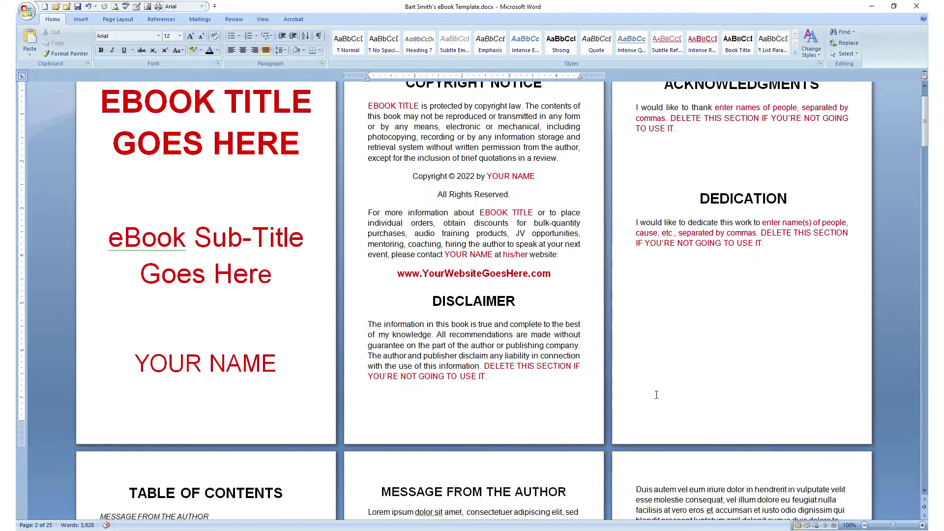
scroll(311, 363, "down", 4)
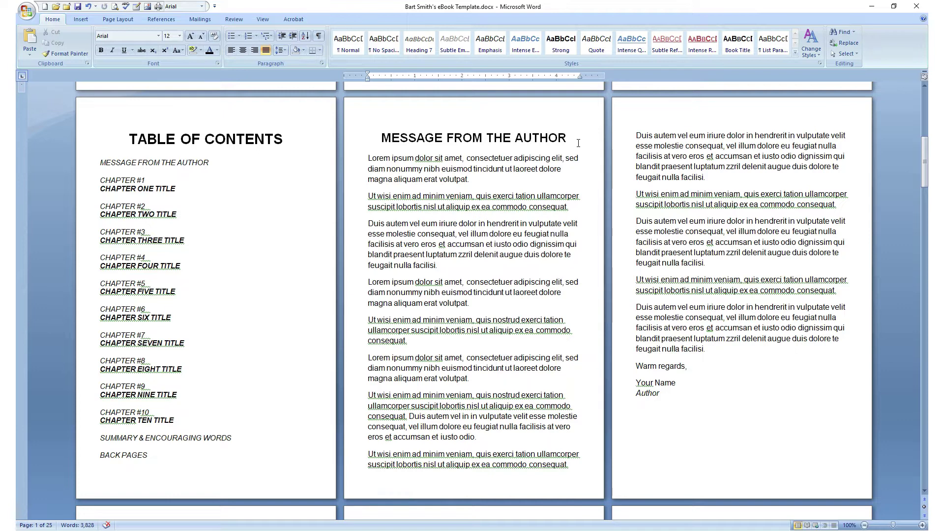
scroll(580, 148, "down", 7)
scroll(584, 152, "down", 8)
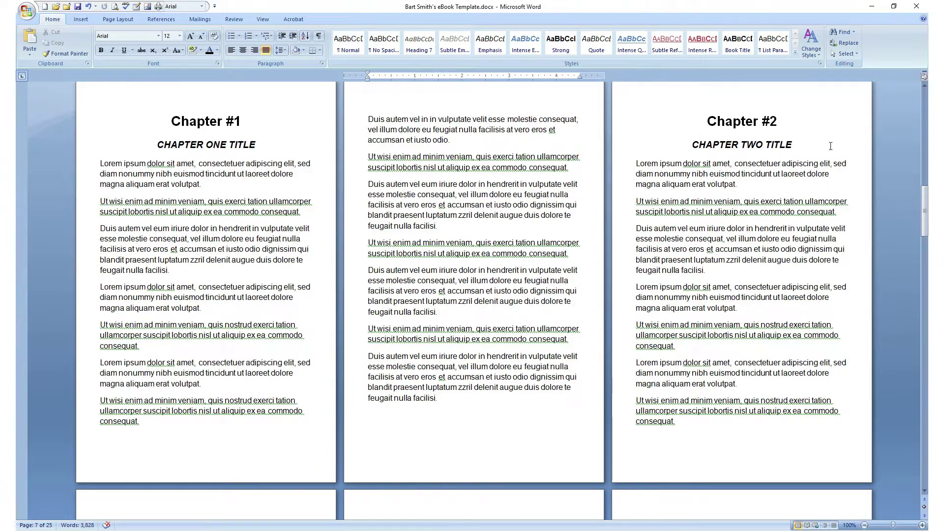
scroll(830, 146, "down", 14)
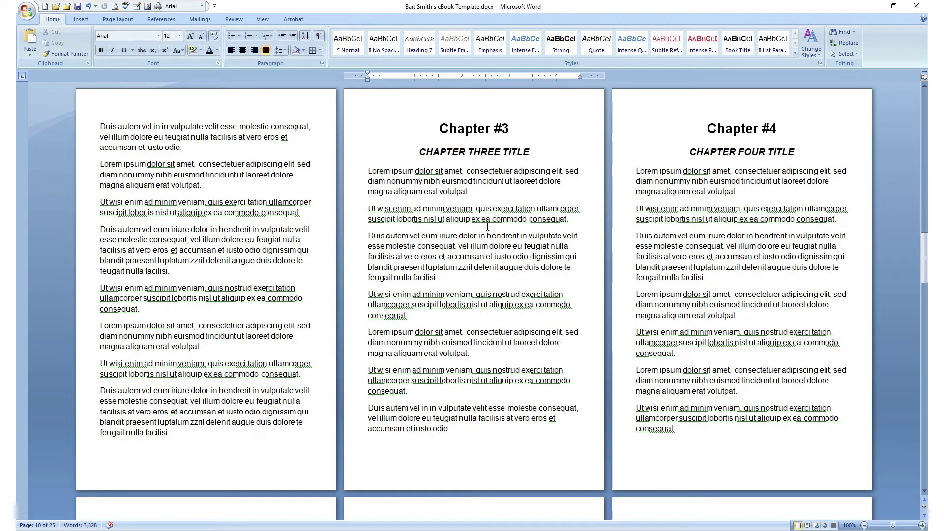
scroll(723, 230, "down", 4)
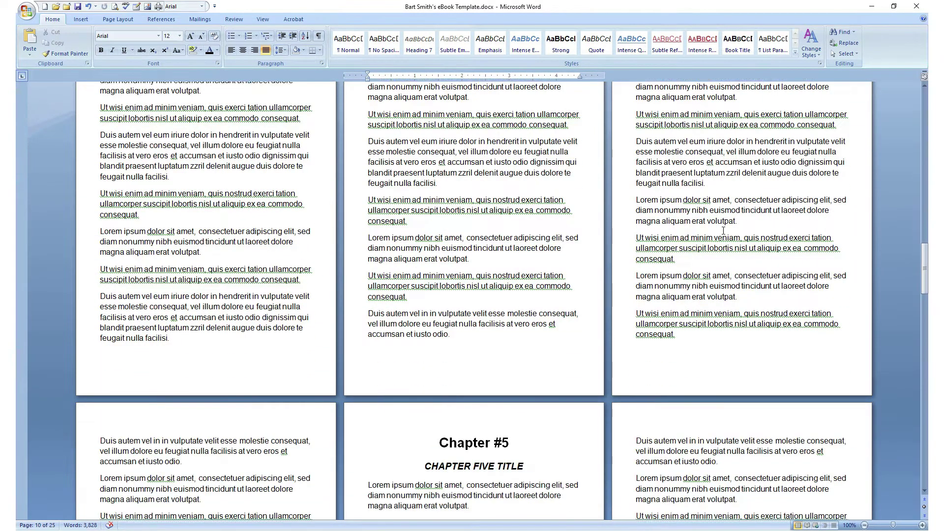
scroll(723, 231, "down", 12)
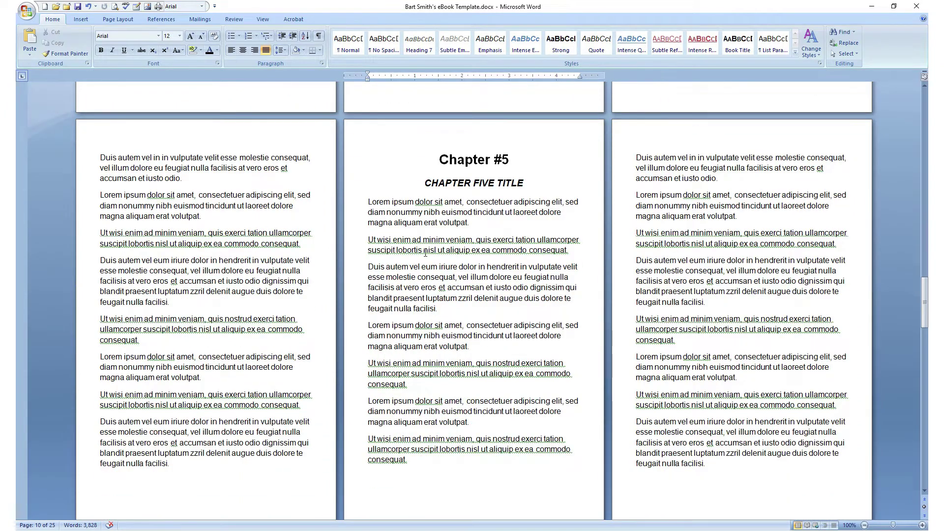
scroll(426, 253, "down", 16)
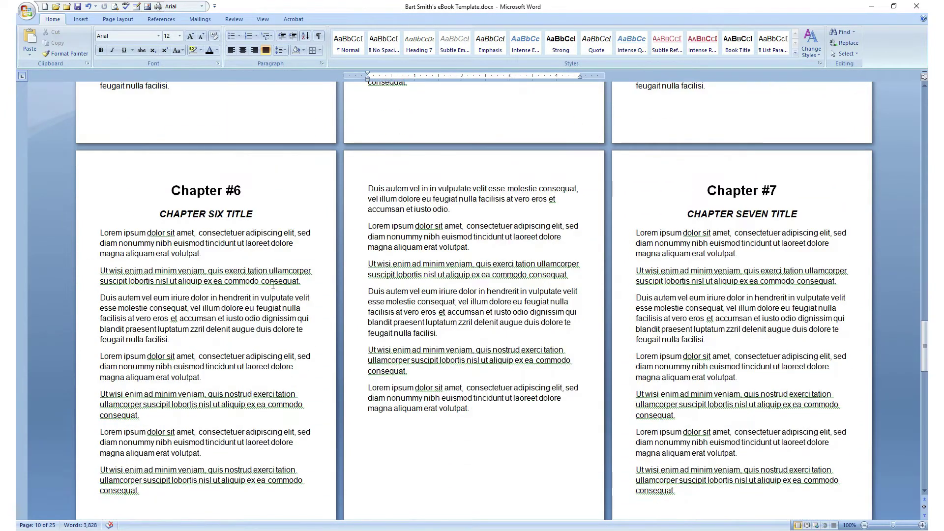
scroll(273, 286, "down", 2)
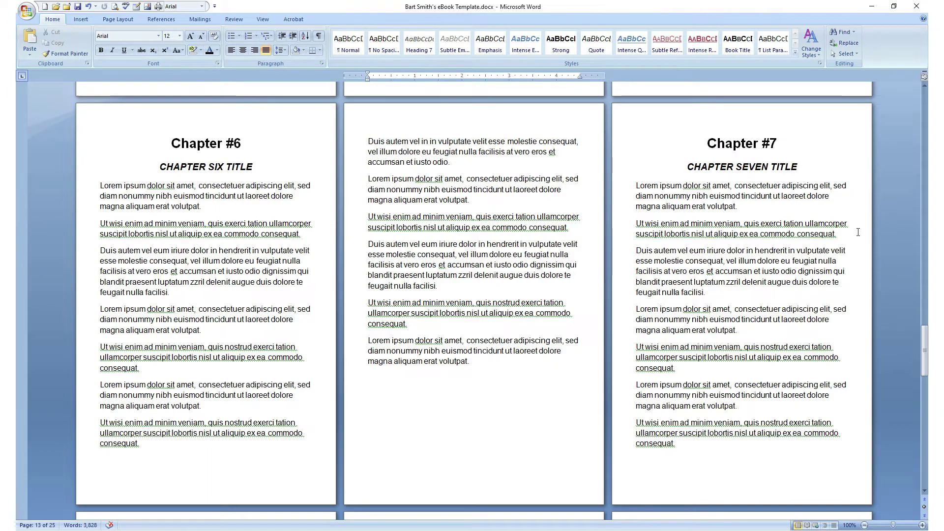
scroll(858, 232, "down", 17)
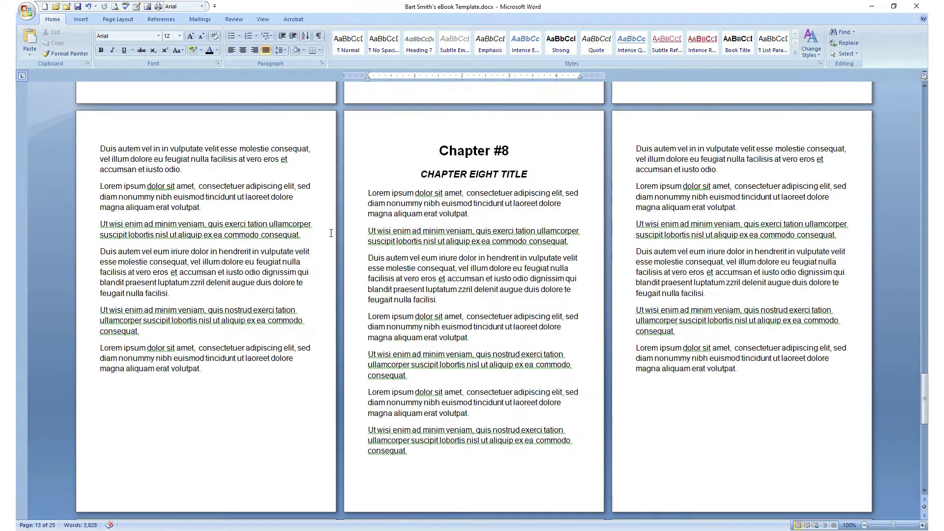
scroll(331, 233, "down", 17)
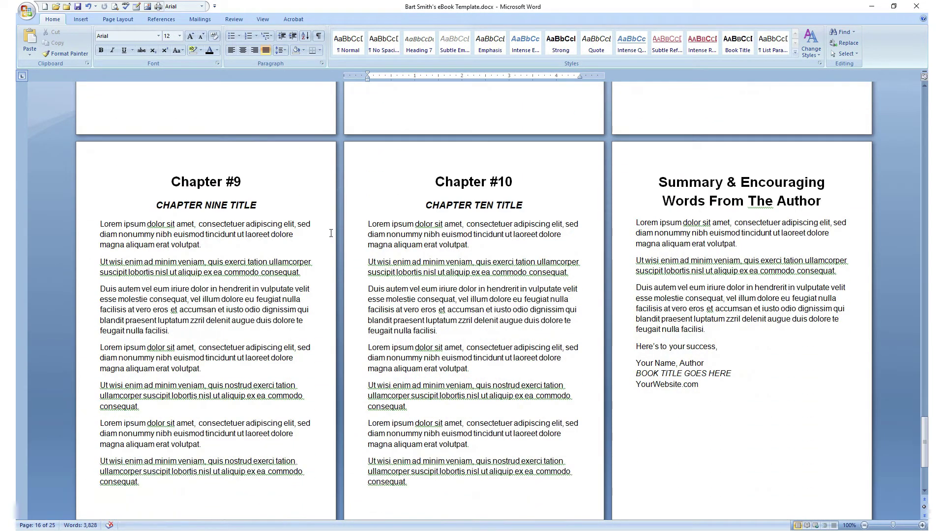
scroll(331, 233, "down", 1)
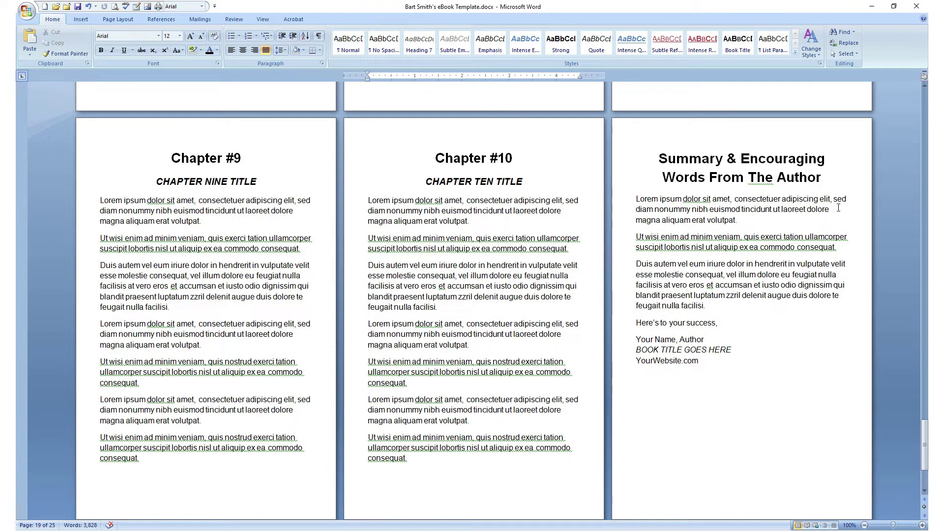
scroll(732, 257, "down", 13)
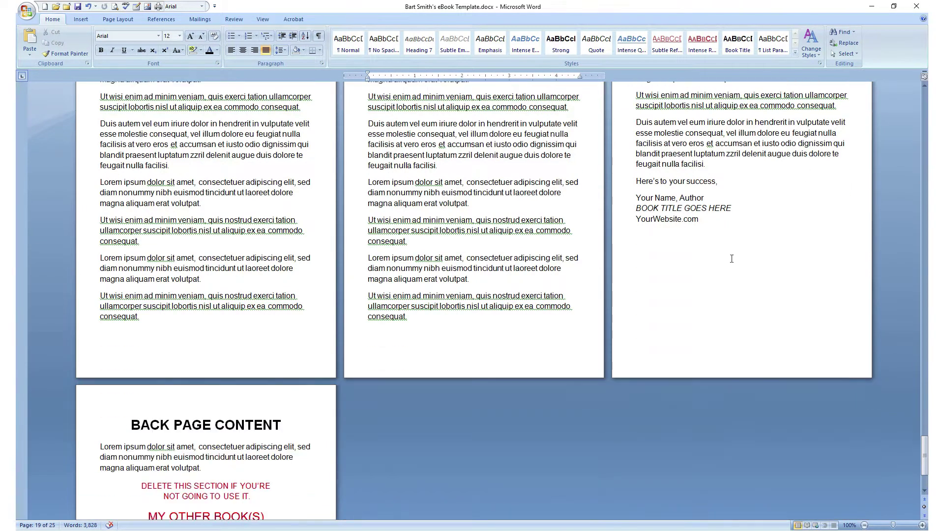
scroll(307, 338, "down", 2)
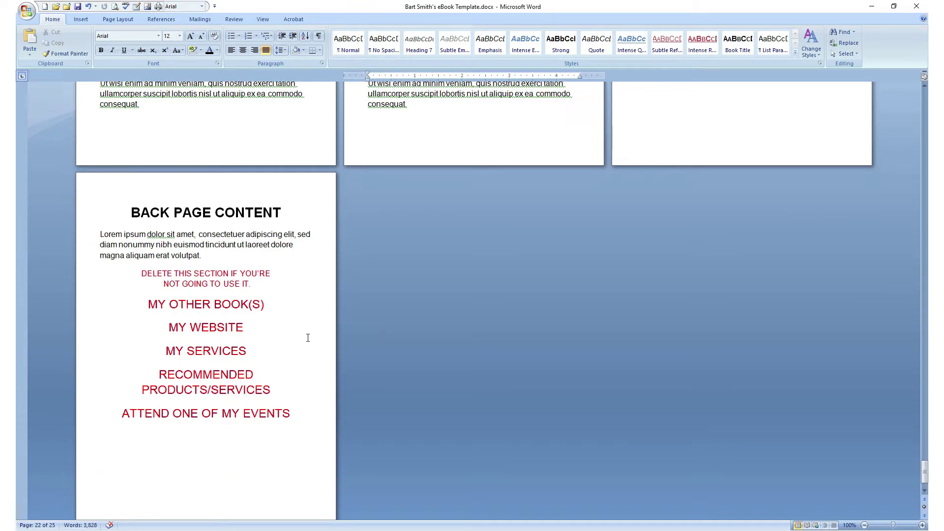
scroll(810, 258, "up", 5)
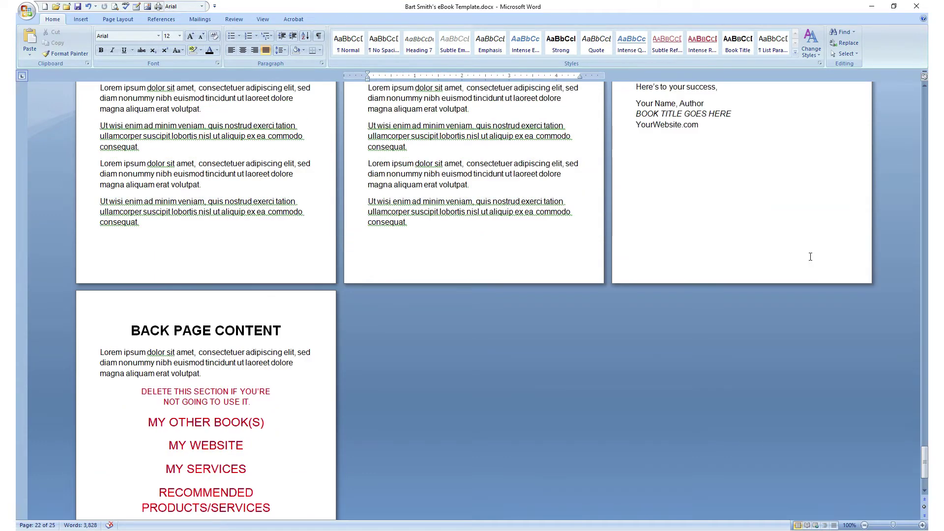
scroll(812, 257, "up", 7)
scroll(814, 257, "up", 20)
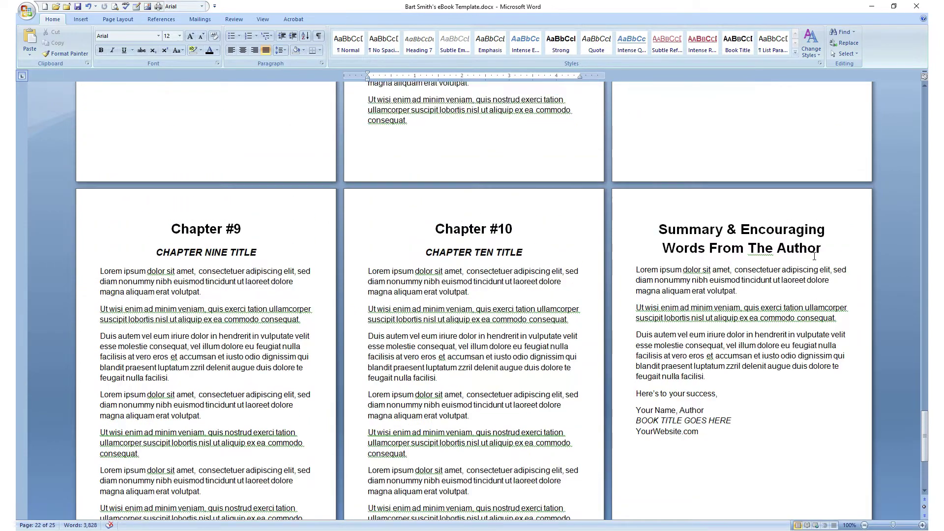
scroll(814, 257, "up", 20)
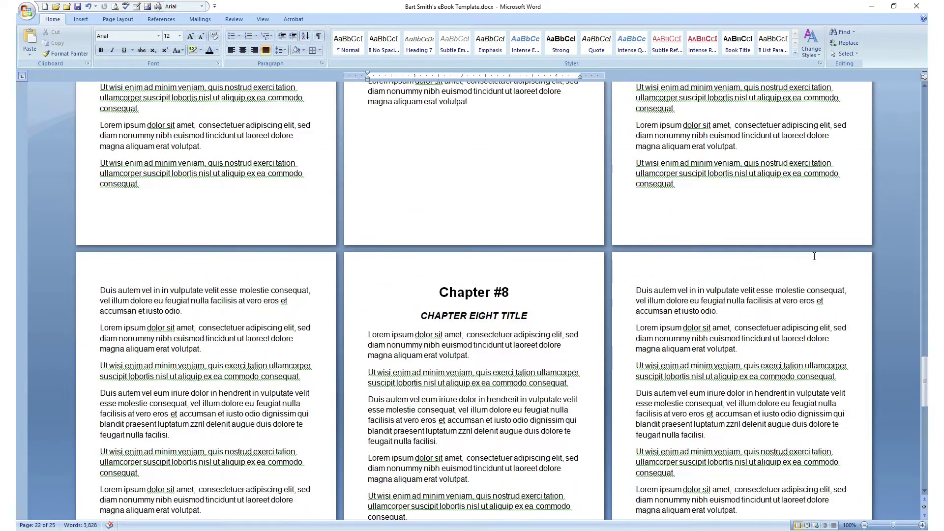
scroll(922, 121, "up", 20)
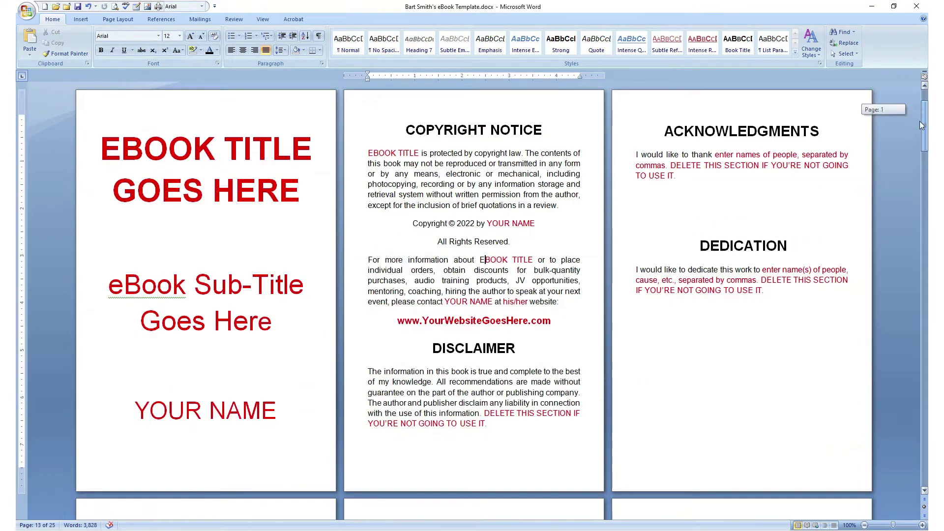
scroll(427, 273, "down", 12)
scroll(427, 273, "down", 5)
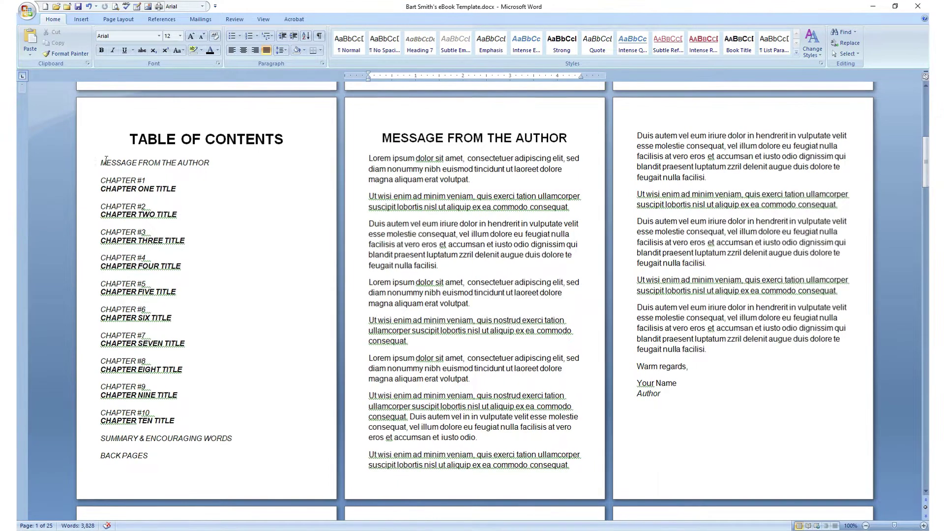
- Open the Bookmark dialog with the caret at the start of the MESSAGE FROM THE AUTHOR heading
left_click_drag(91, 163, 250, 458)
left_click(244, 256)
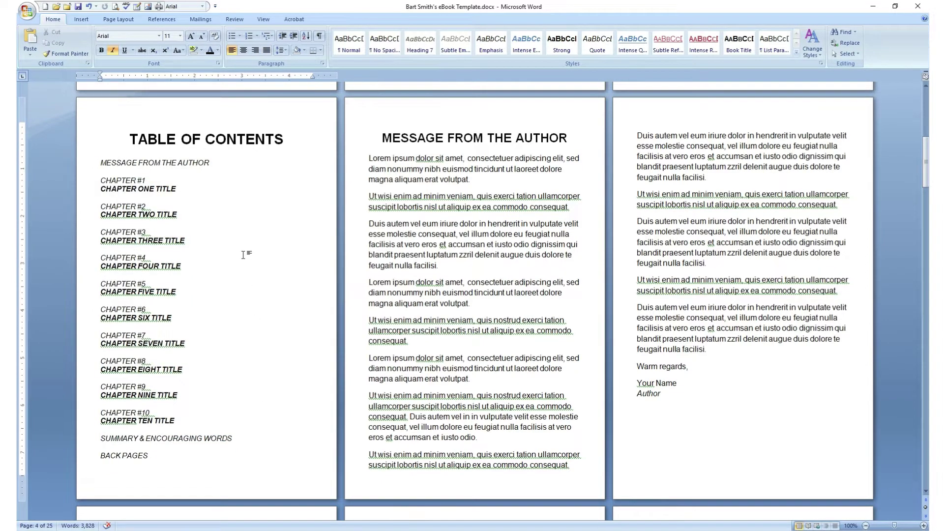
left_click(364, 140)
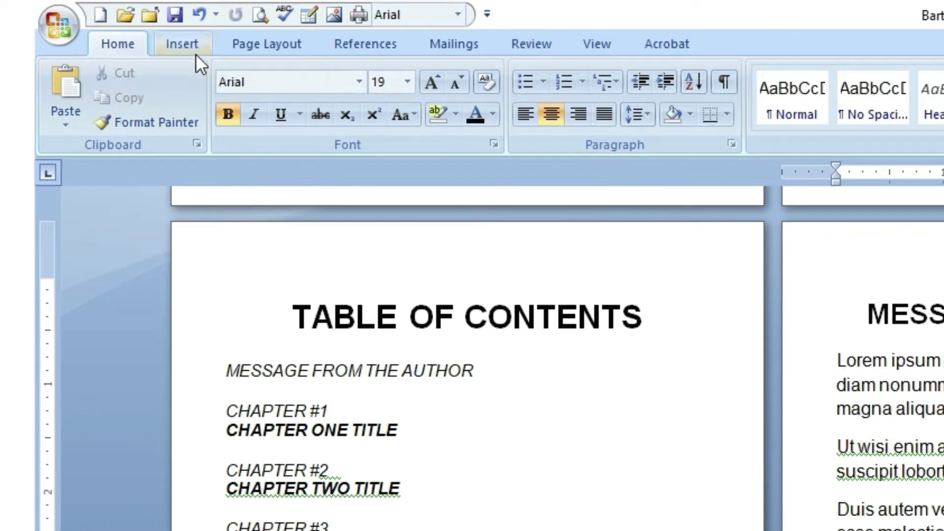
left_click(196, 55)
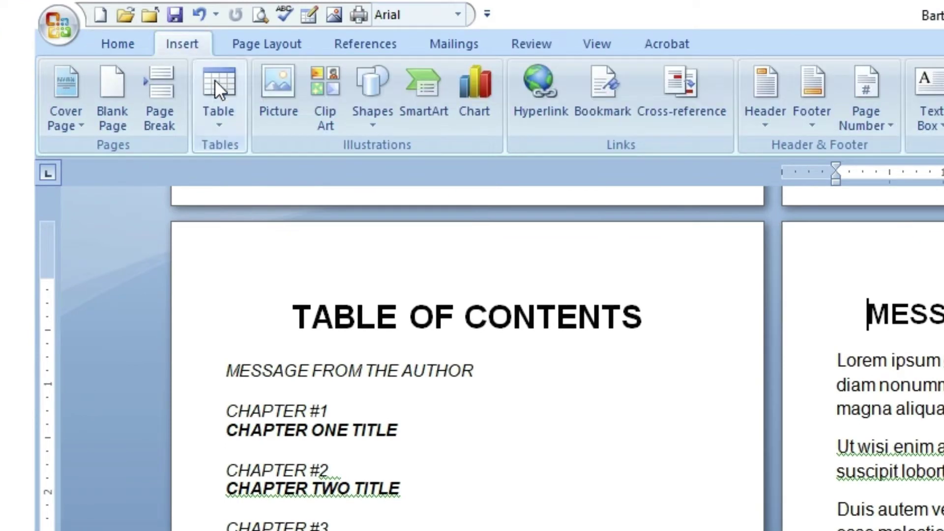
left_click(612, 119)
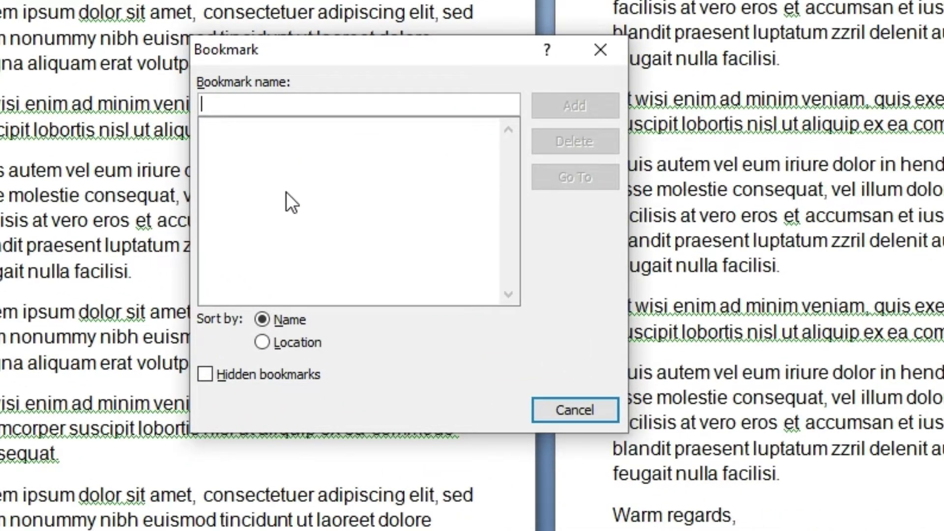
- Name the bookmark MESSAGE_FROM_THE_AUTHOR, using underscores, and add it at the heading
type("MESSA")
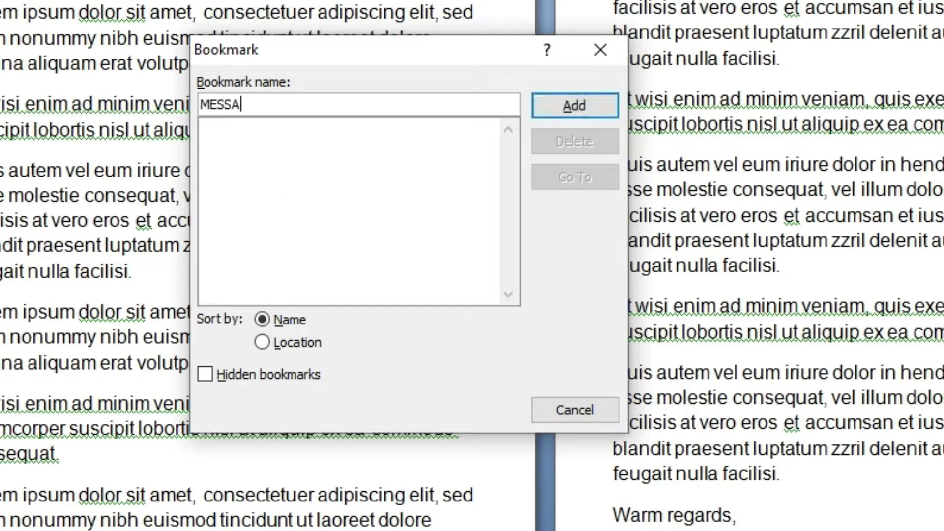
type("GE FROM TH")
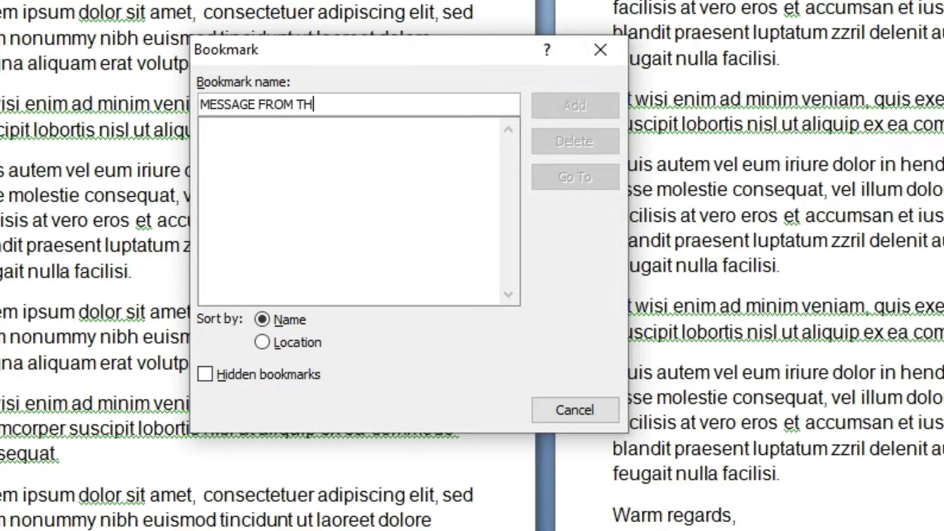
type("E AUTHO")
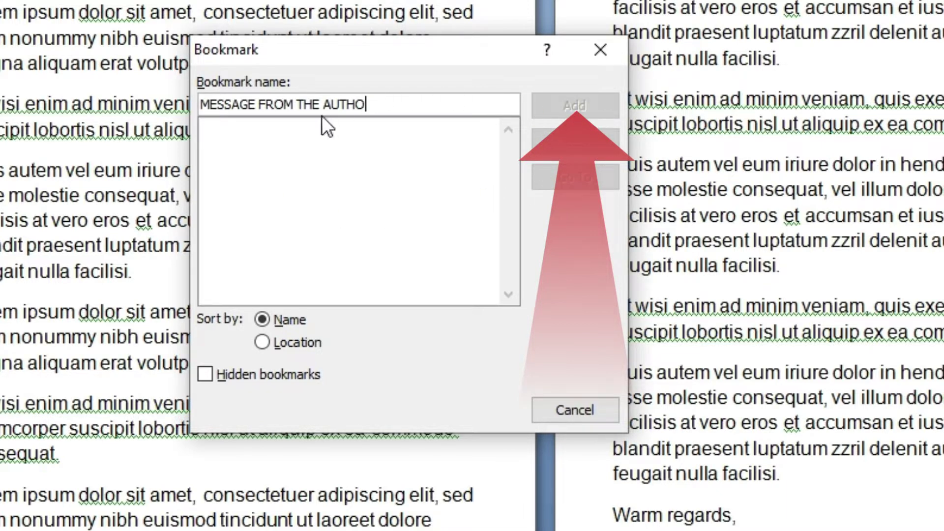
key("ctrl+a")
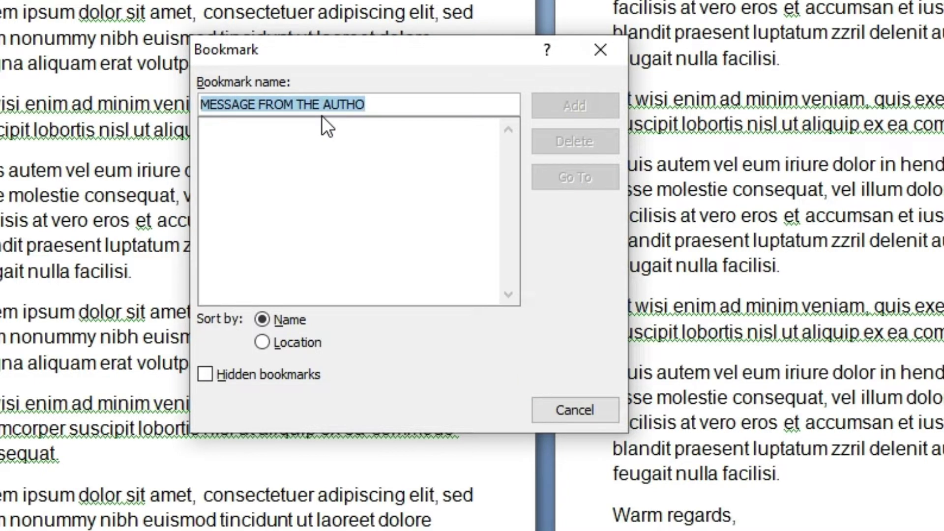
type("MESSAGE-FROM")
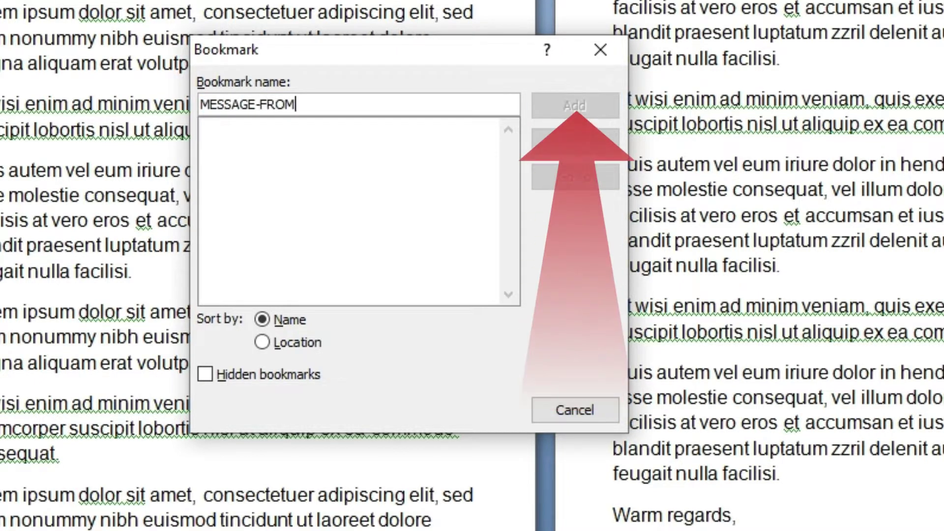
type("-THE-AUTH")
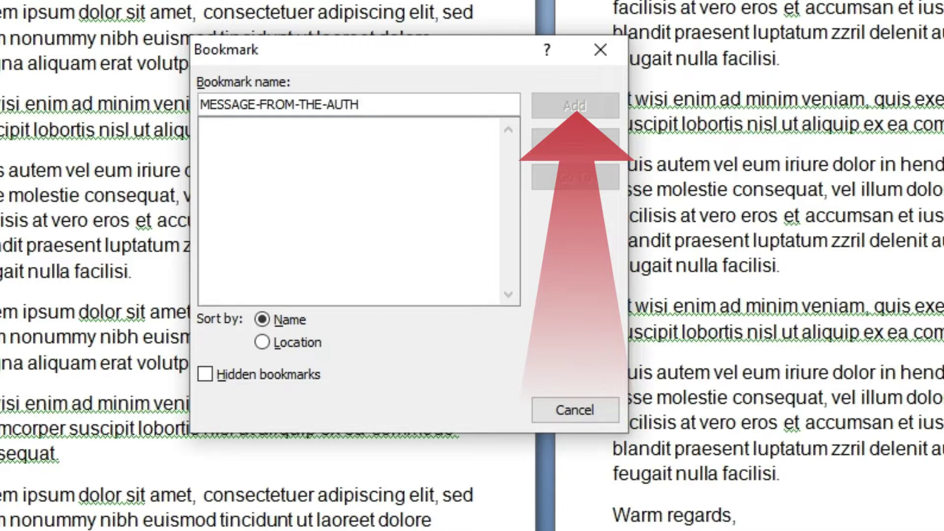
key("shift+Home")
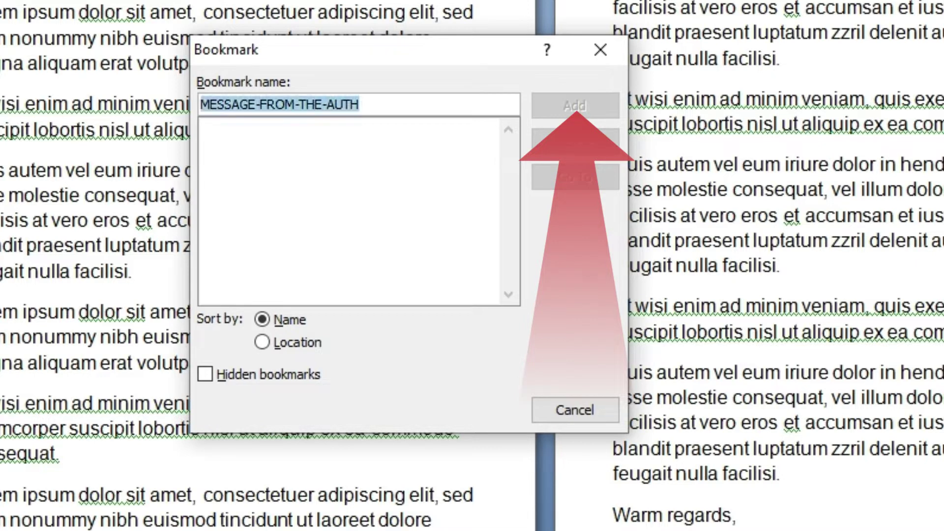
key("BackSpace")
type("MESSAGE_")
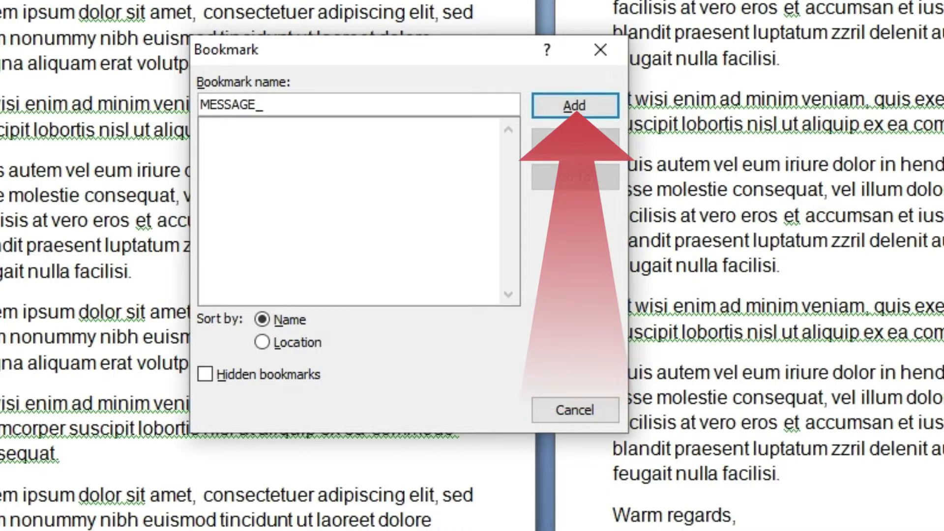
type("FROM_THE_AUTHOR")
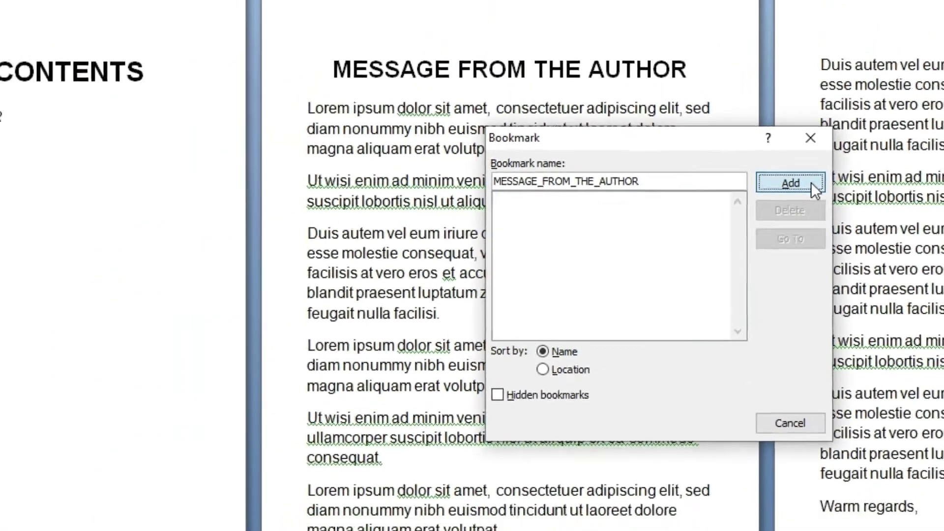
left_click(807, 167)
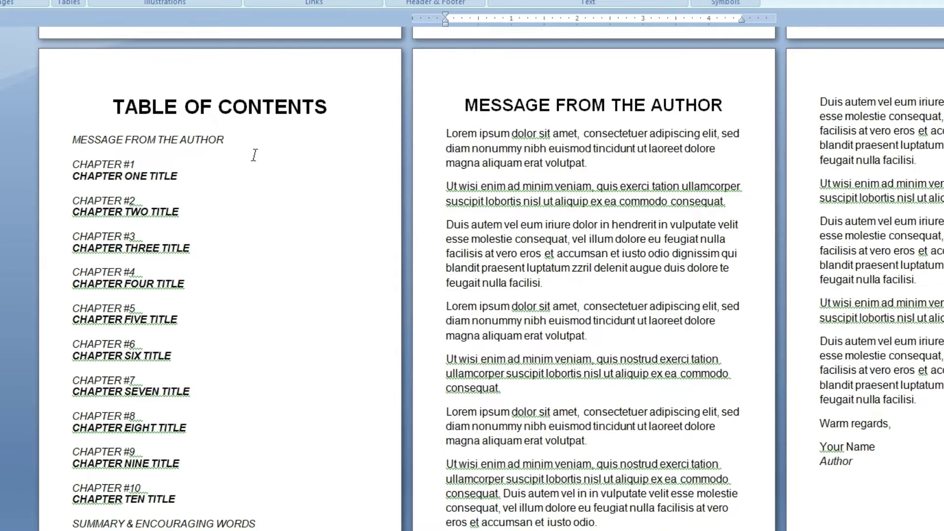
- Hyperlink the MESSAGE FROM THE AUTHOR contents entry to the MESSAGE_FROM_THE_AUTHOR bookmark
left_click_drag(226, 140, 106, 140)
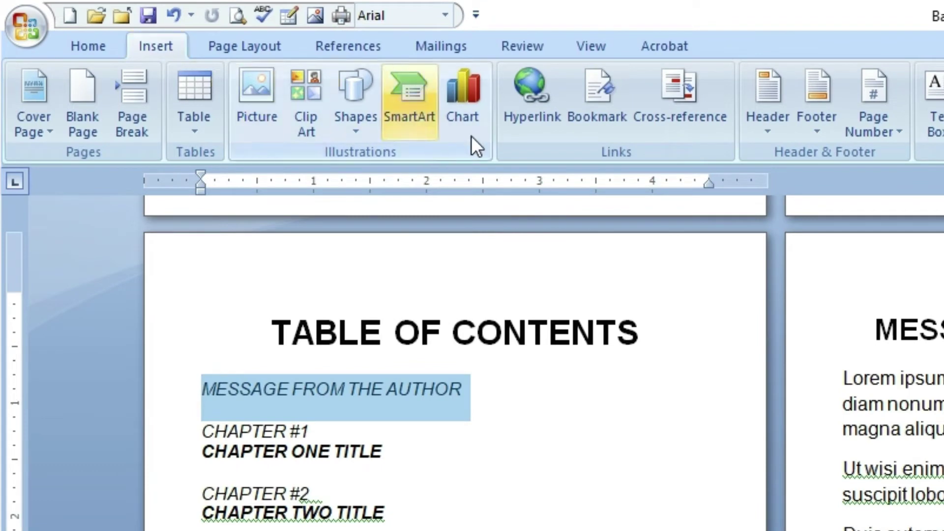
left_click(555, 131)
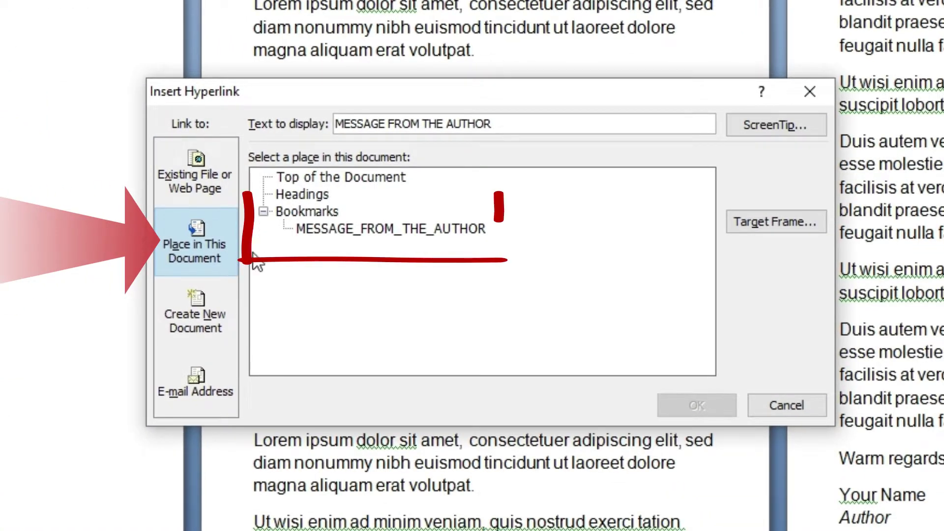
left_click(457, 229)
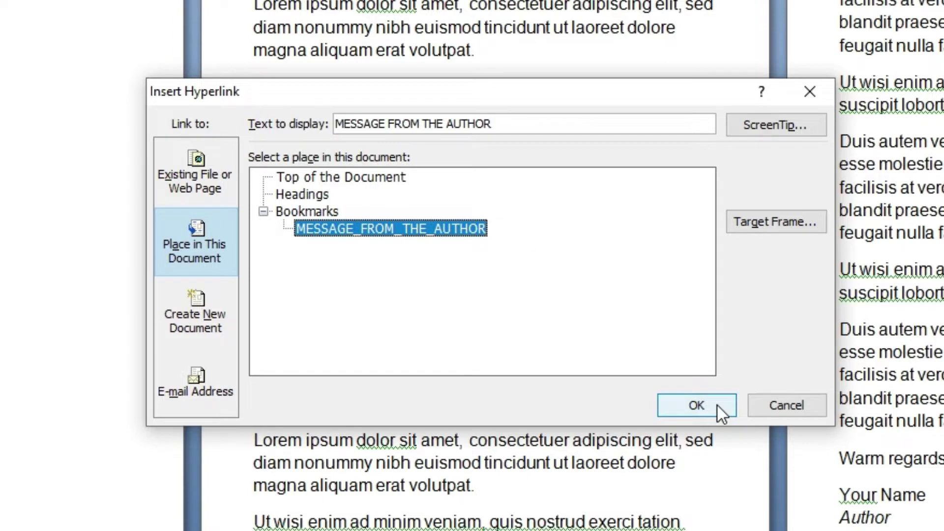
left_click(696, 405)
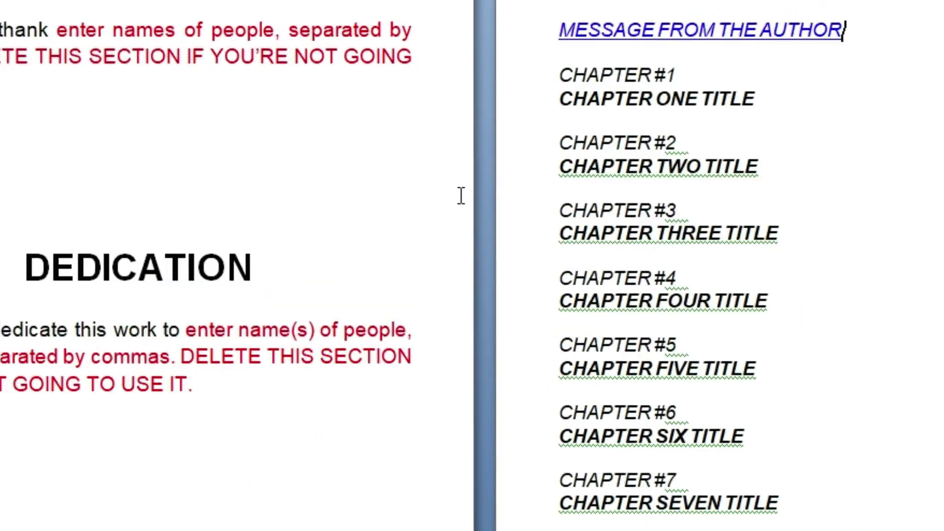
- Follow the MESSAGE FROM THE AUTHOR contents link repeatedly to confirm it jumps, then scroll to Chapter #1
scroll(457, 206, "up", 3)
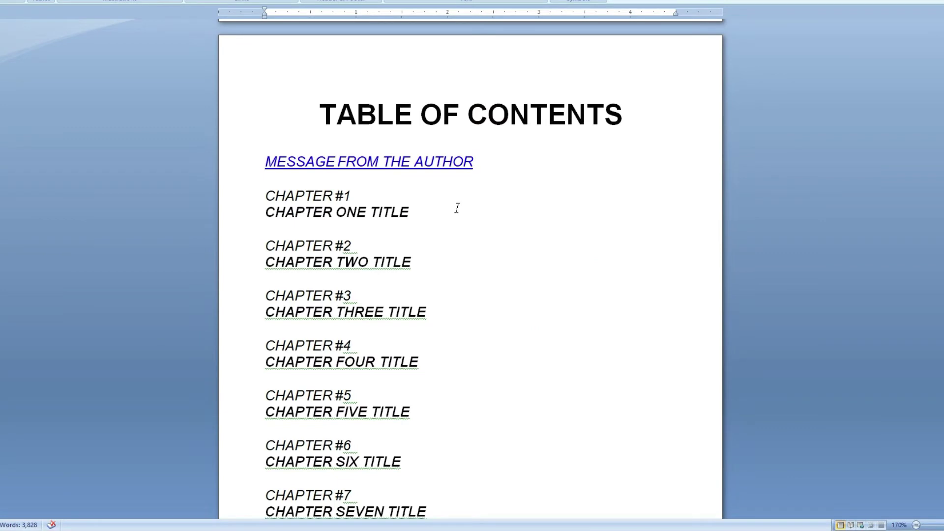
scroll(494, 204, "down", 1)
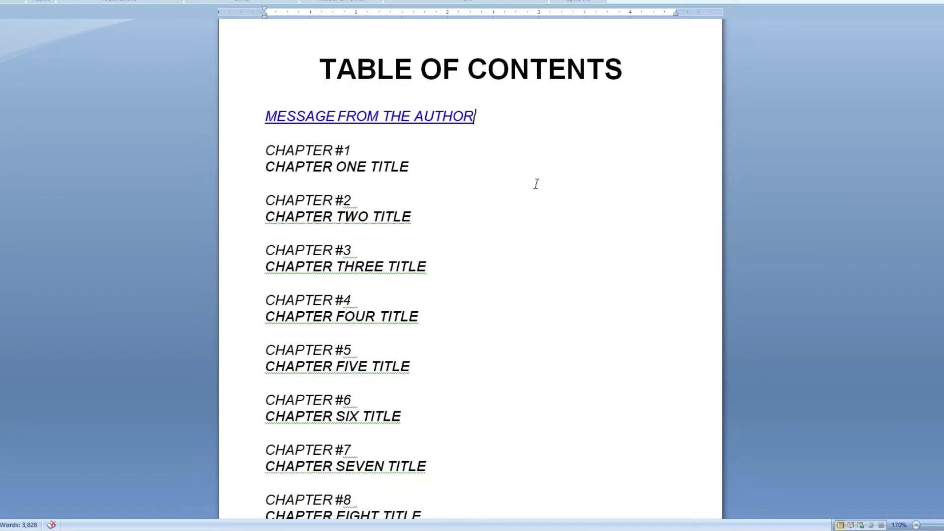
left_click(424, 118, "ctrl")
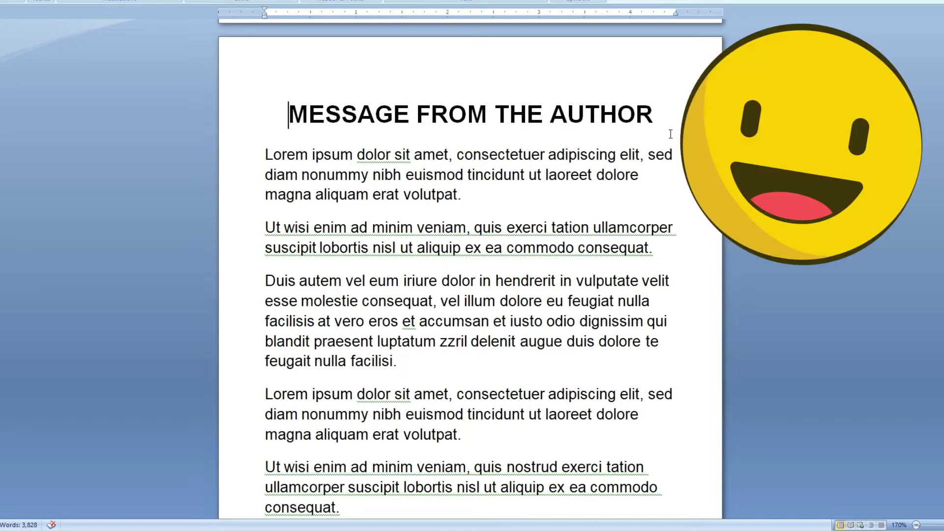
scroll(678, 132, "up", 20)
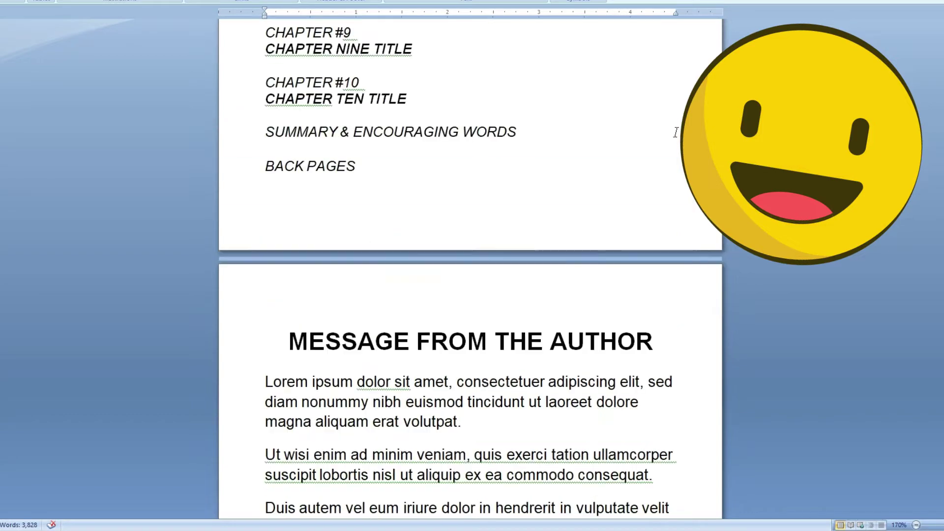
scroll(676, 133, "up", 3)
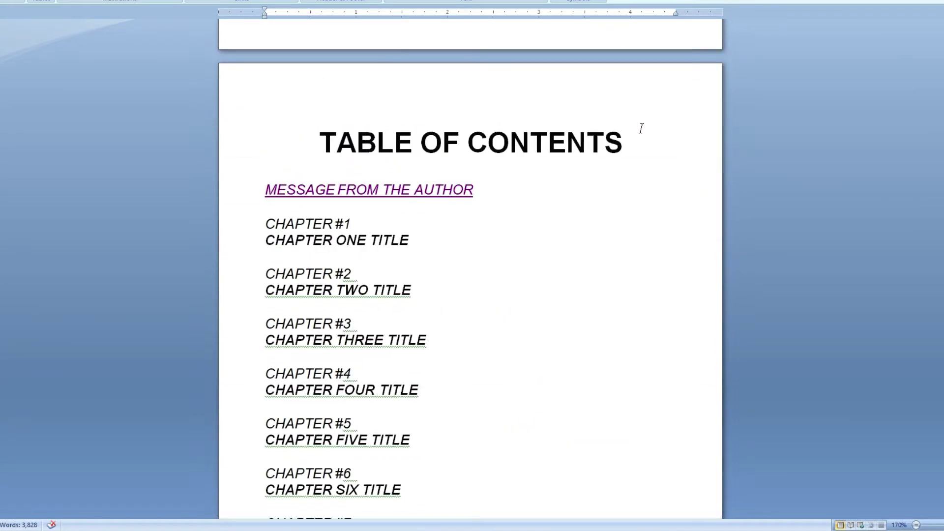
left_click(397, 192, "ctrl")
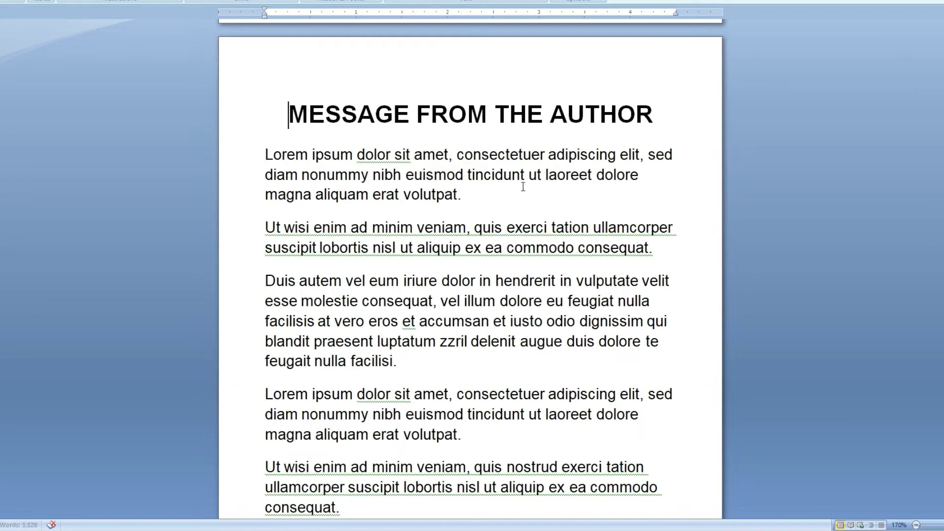
scroll(711, 179, "up", 3)
scroll(615, 171, "up", 10)
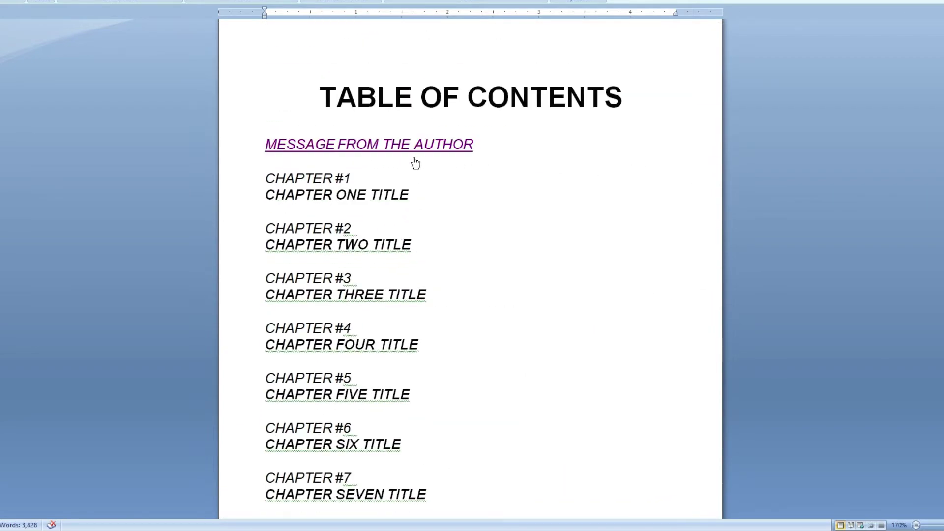
left_click(385, 144, "ctrl")
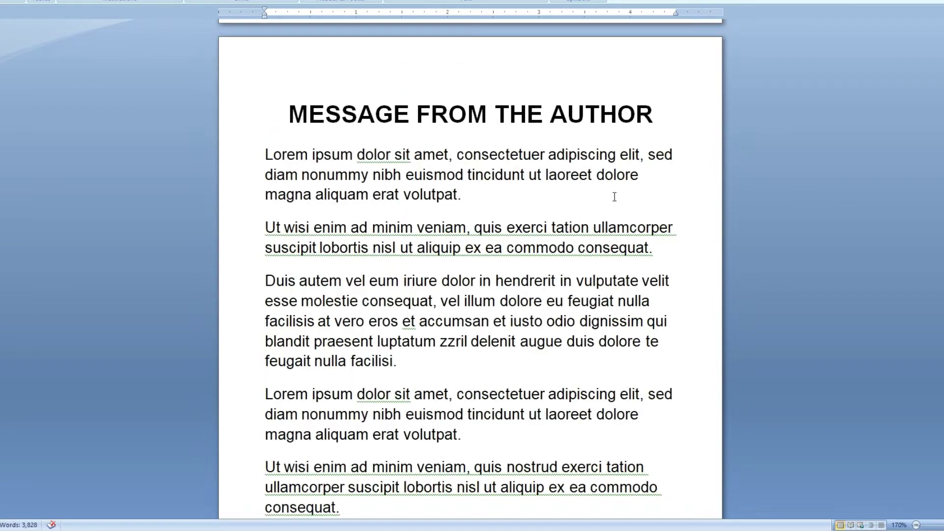
scroll(685, 187, "down", 6, "ctrl")
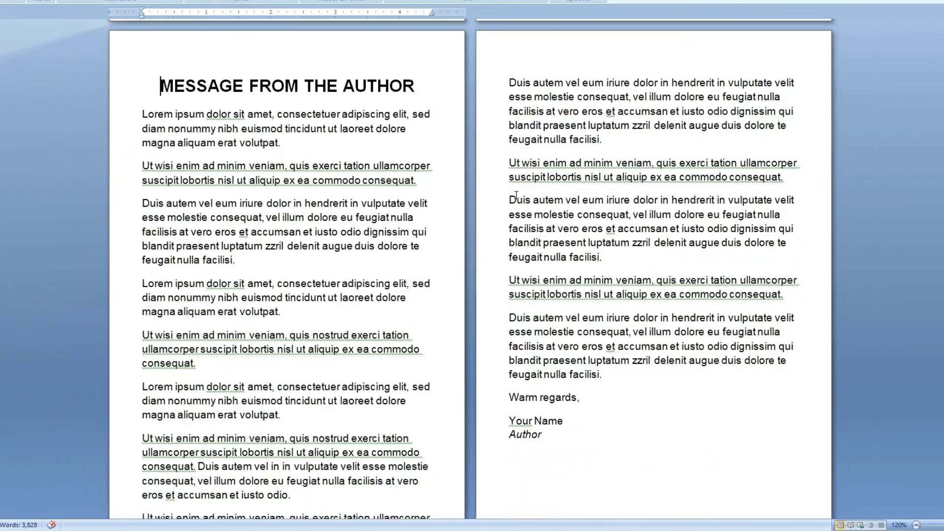
scroll(487, 202, "down", 1, "ctrl")
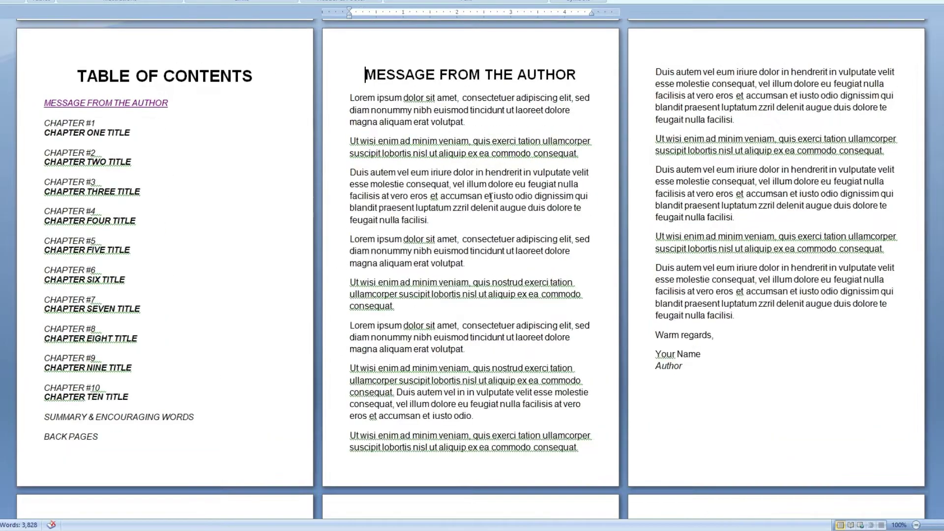
scroll(490, 197, "down", 10)
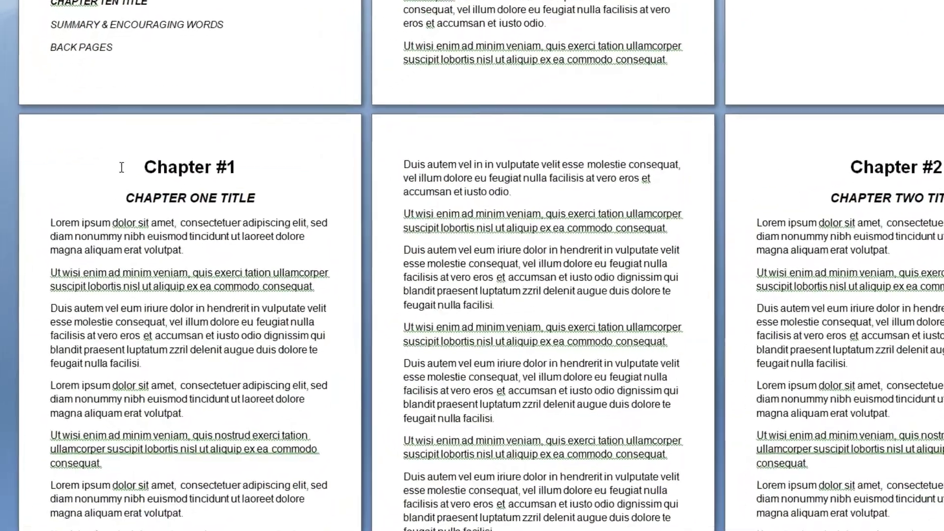
- Add a bookmark named CH_01 before the Chapter #1 heading
left_click(110, 217)
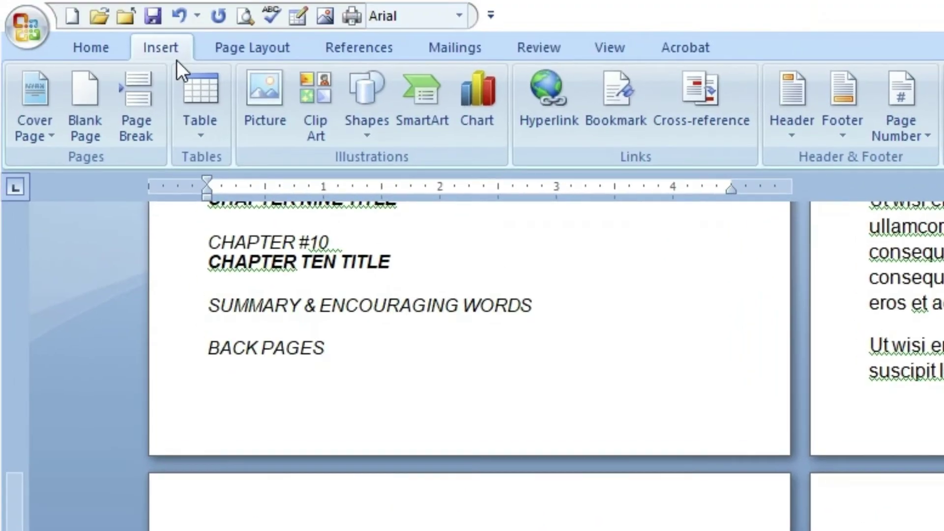
left_click(625, 98)
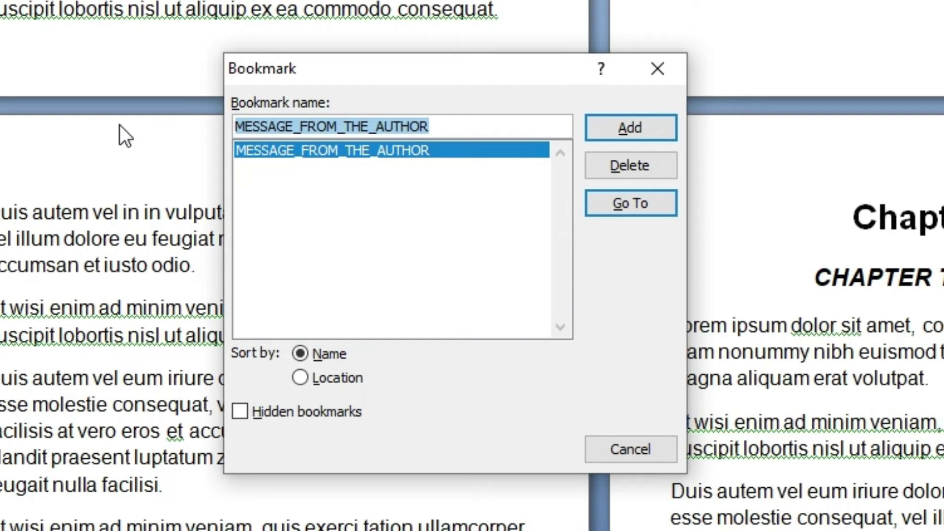
key("BackSpace")
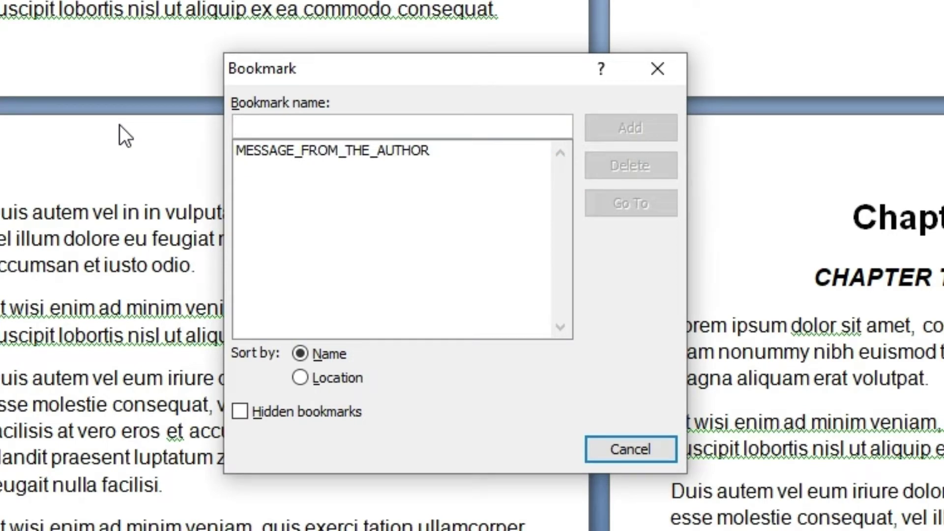
type("CH")
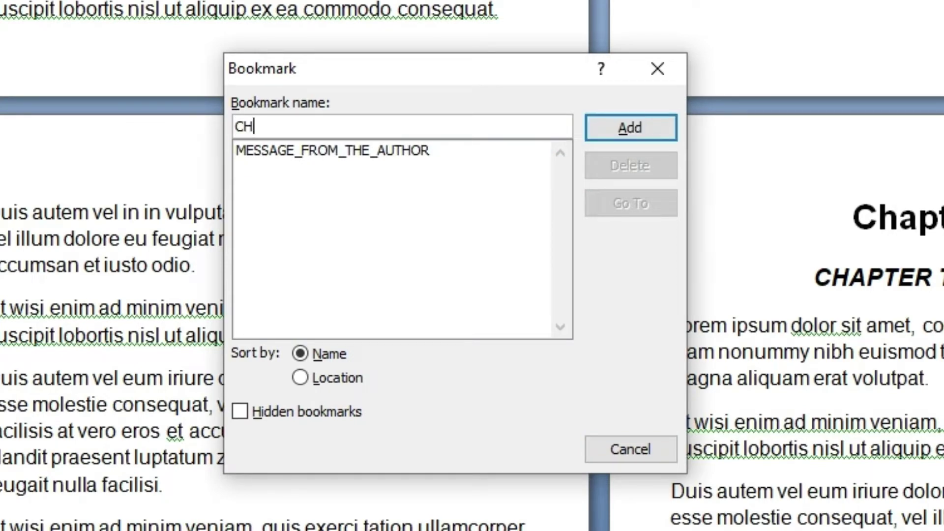
type("01")
key("BackSpace")
key("BackSpace")
type("_01")
left_click(659, 130)
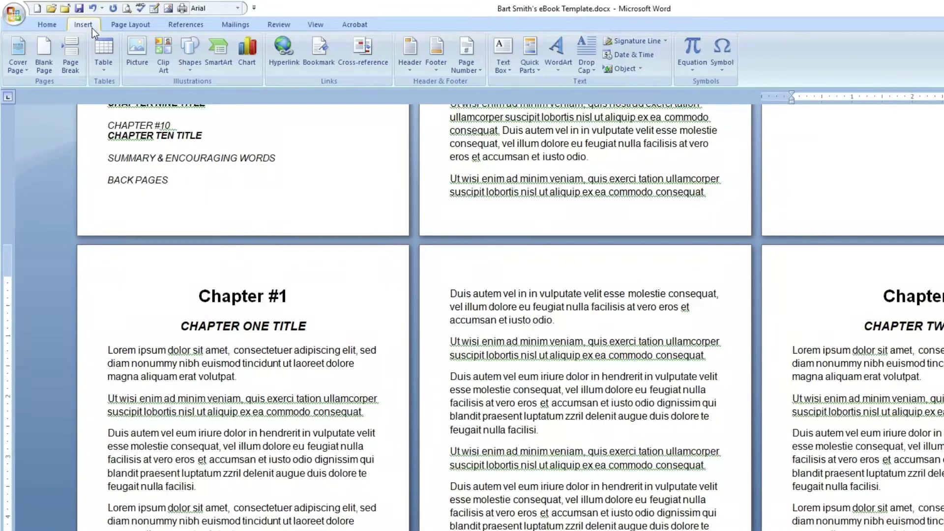
- Add a bookmark named CH_02 at the Chapter #2 heading
left_click(323, 66)
type("CH")
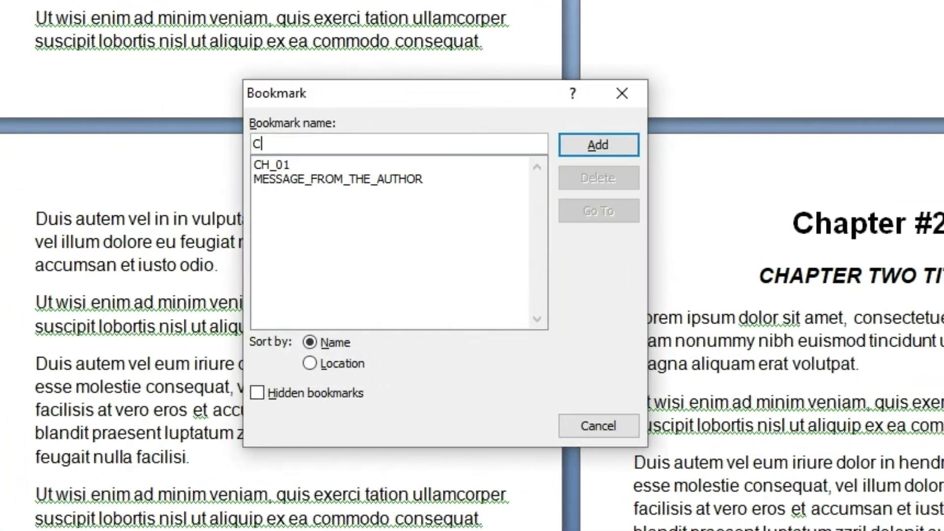
type("_02")
left_click(624, 142)
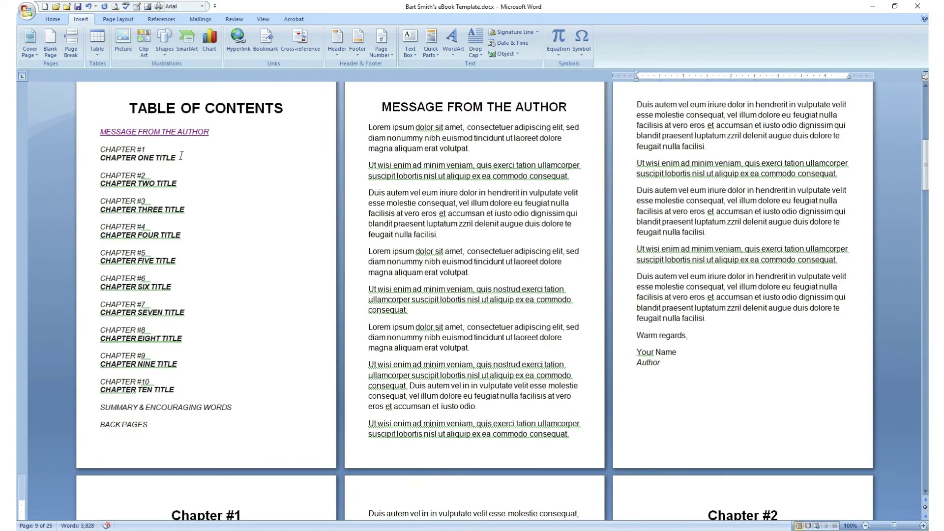
- Hyperlink the CHAPTER ONE TITLE contents entry to the CH_01 bookmark
triple_click(181, 155)
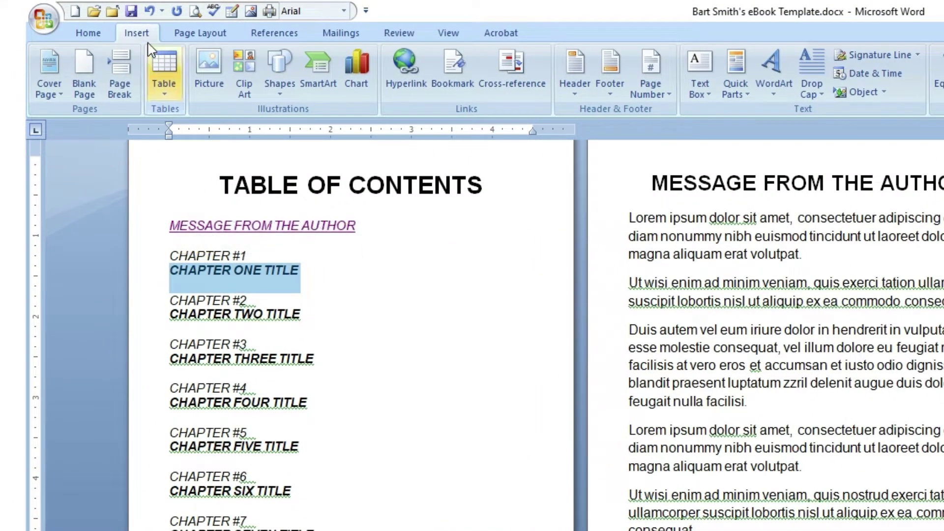
left_click(400, 97)
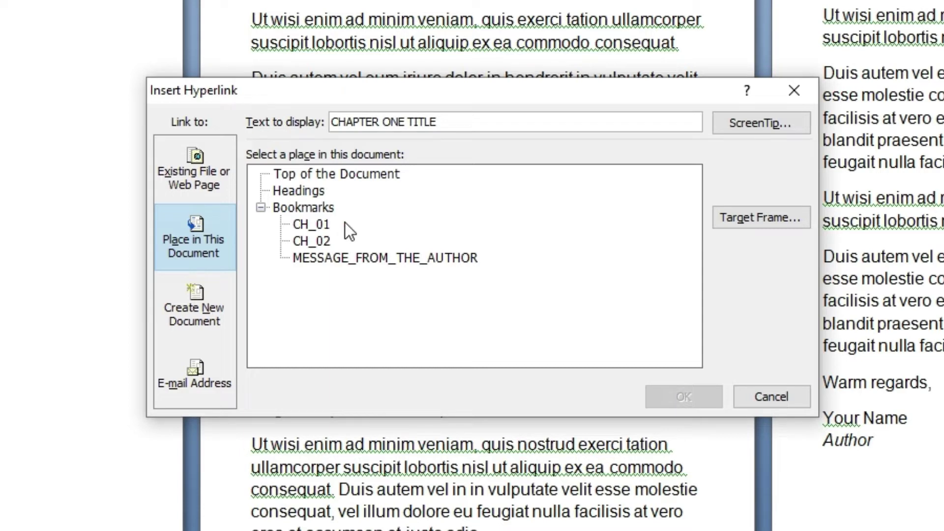
left_click(318, 224)
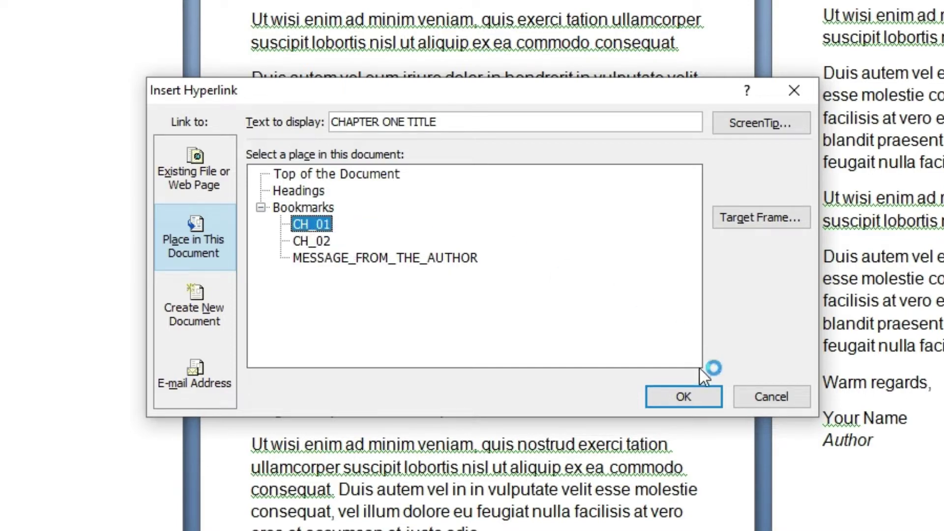
left_click(706, 394)
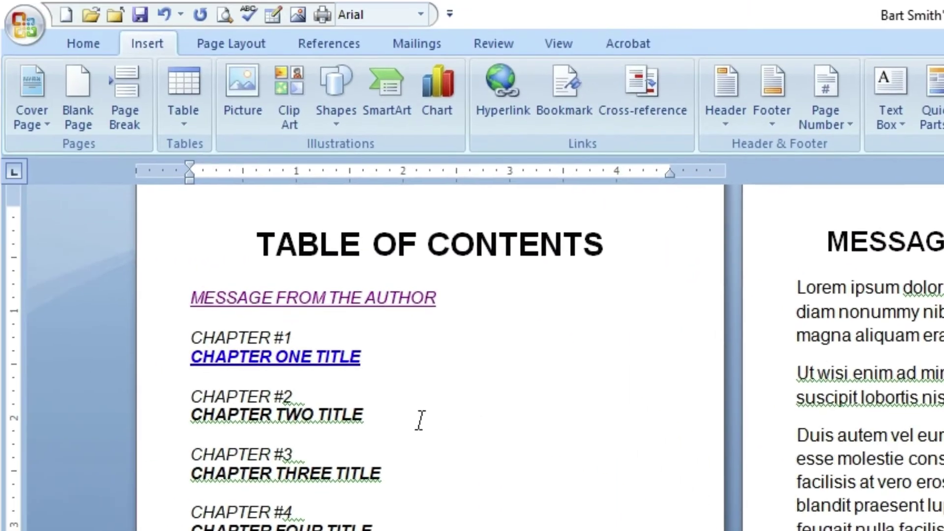
- Hyperlink the CHAPTER TWO TITLE contents entry to the CH_02 bookmark using Ctrl+K
left_click_drag(420, 420, 217, 415)
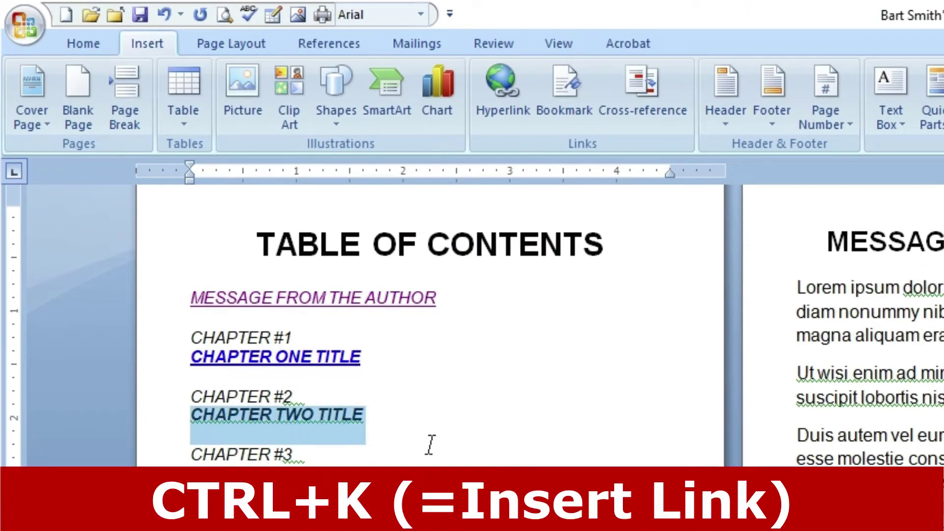
key("ctrl+k")
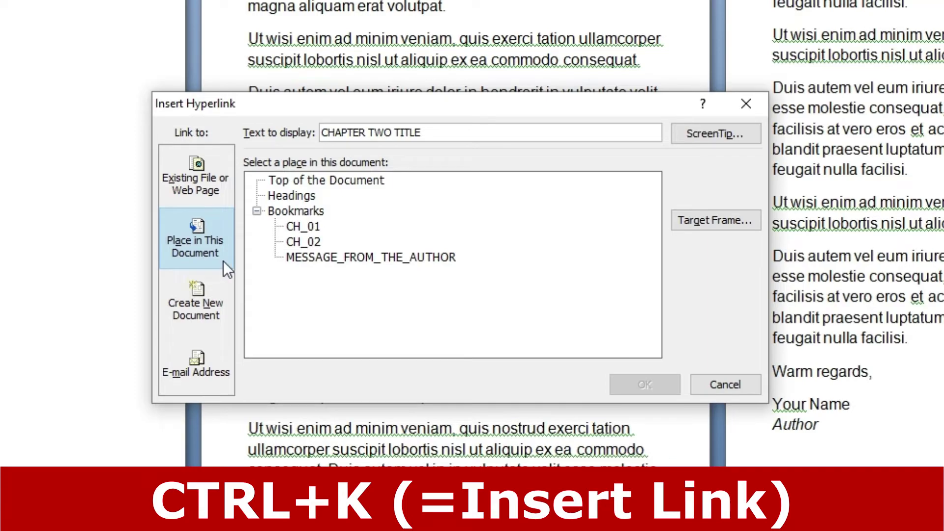
left_click(311, 241)
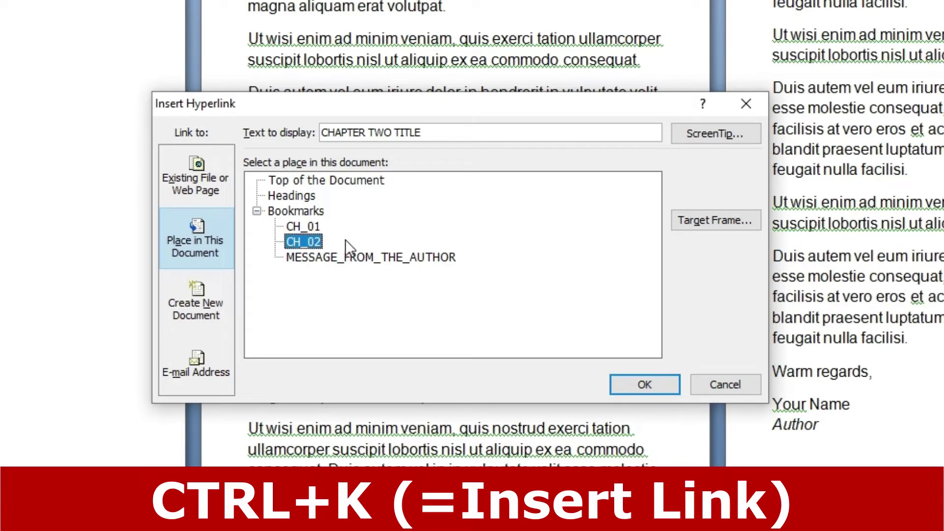
left_click(644, 384)
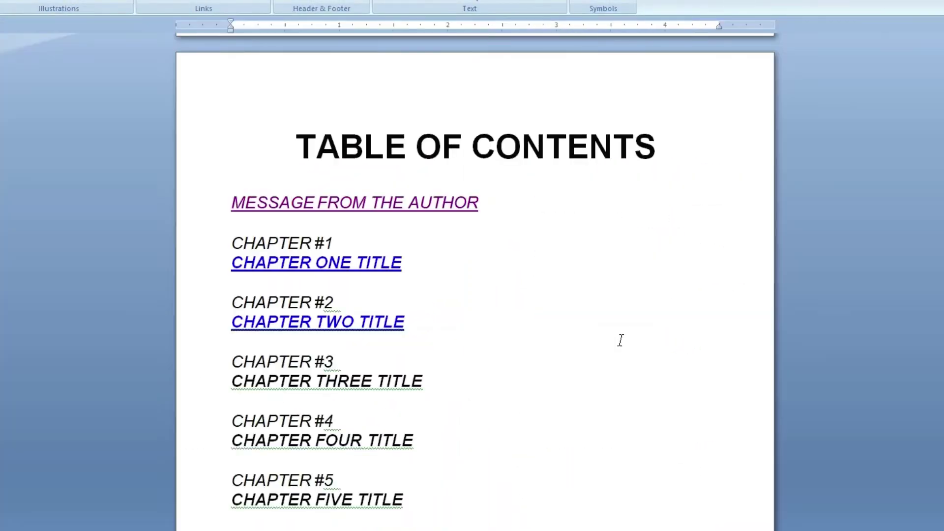
- Follow the CHAPTER ONE TITLE link to check it jumps to Chapter #1
scroll(620, 341, "up", 1, "ctrl")
scroll(569, 329, "down", 3)
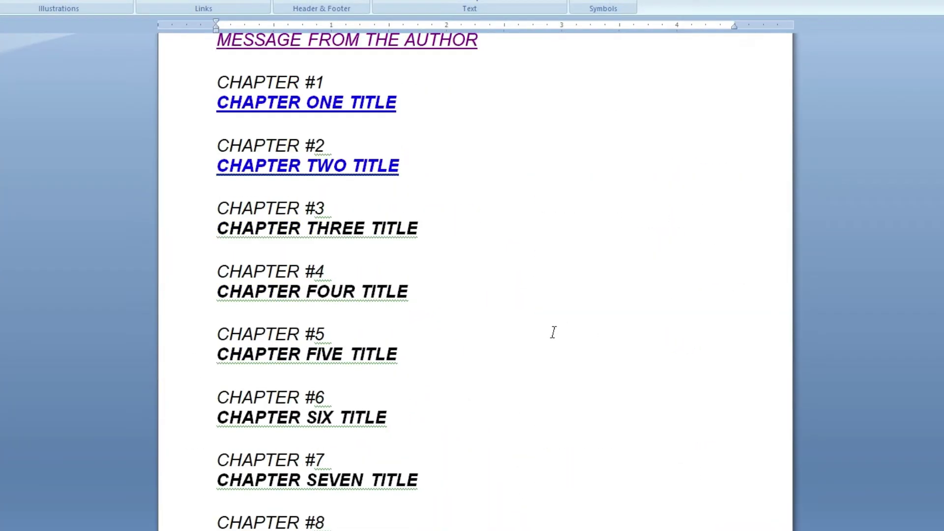
scroll(559, 270, "up", 3)
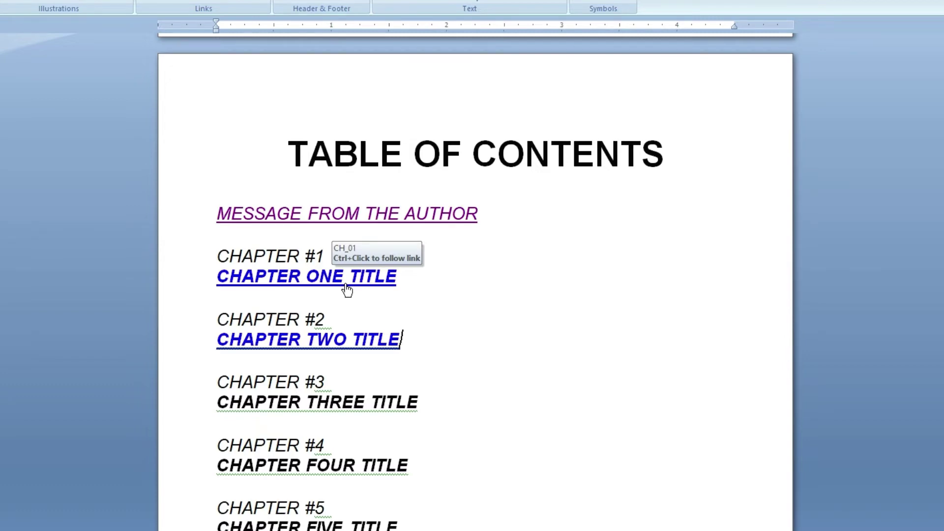
left_click(346, 286, "ctrl")
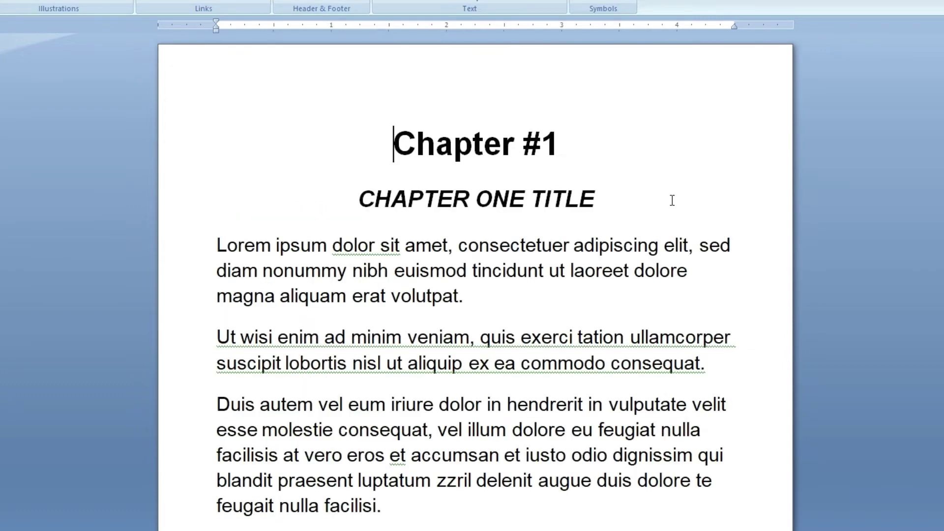
scroll(672, 200, "up", 10)
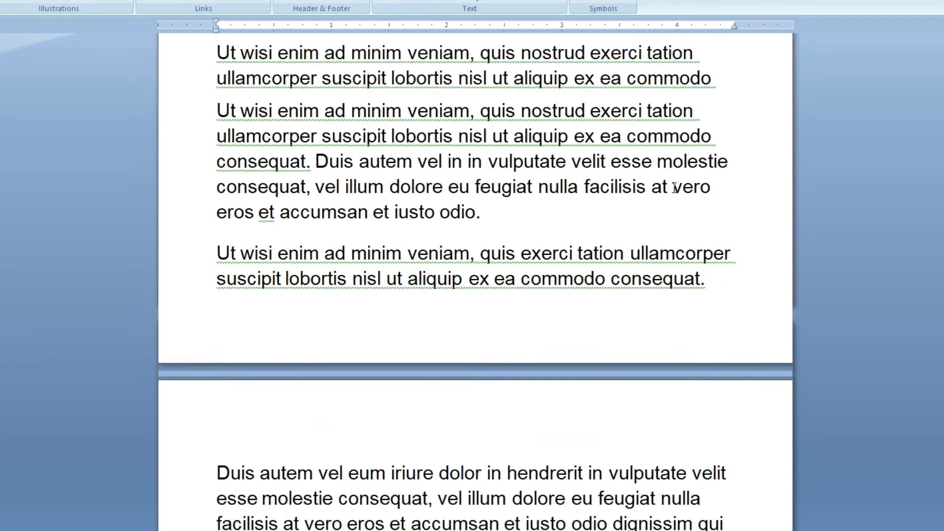
scroll(673, 186, "up", 15)
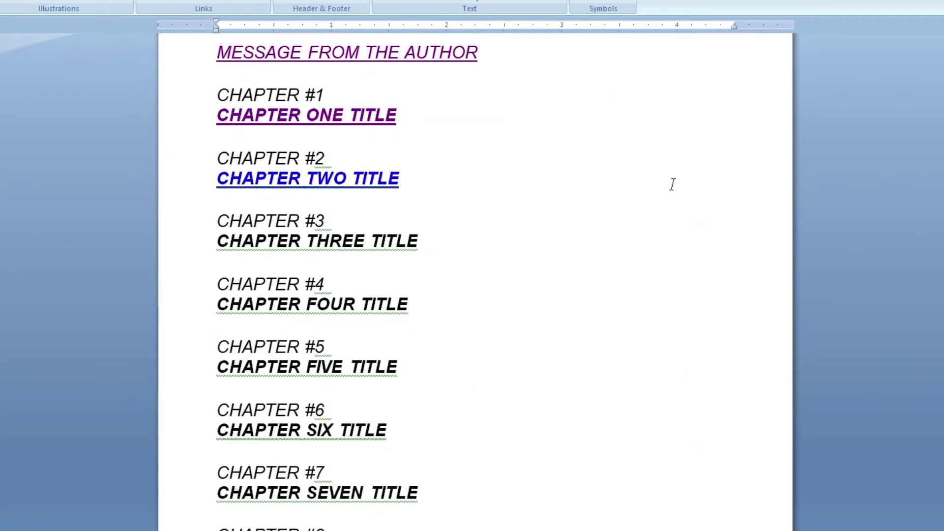
scroll(672, 184, "up", 3)
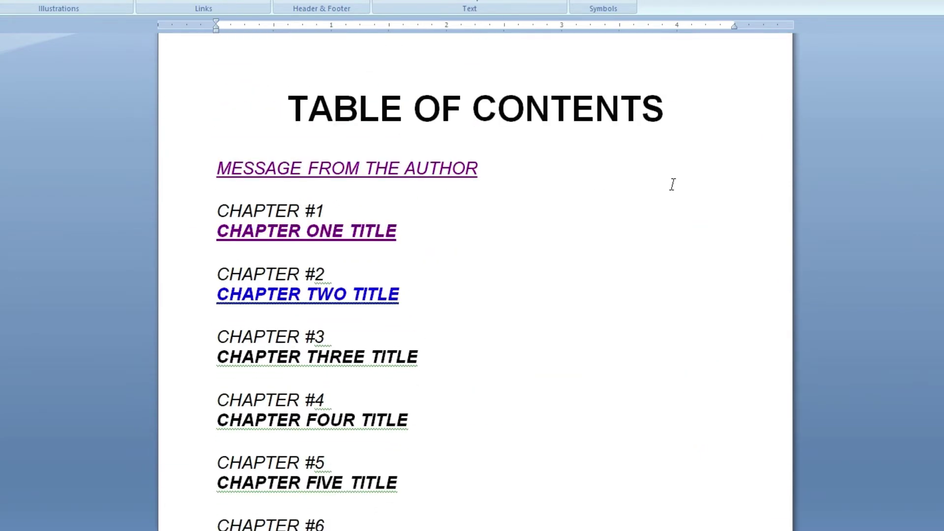
- Follow the CHAPTER TWO TITLE link to check it, then scroll on toward Chapters #3 and #4
left_click(352, 301, "ctrl")
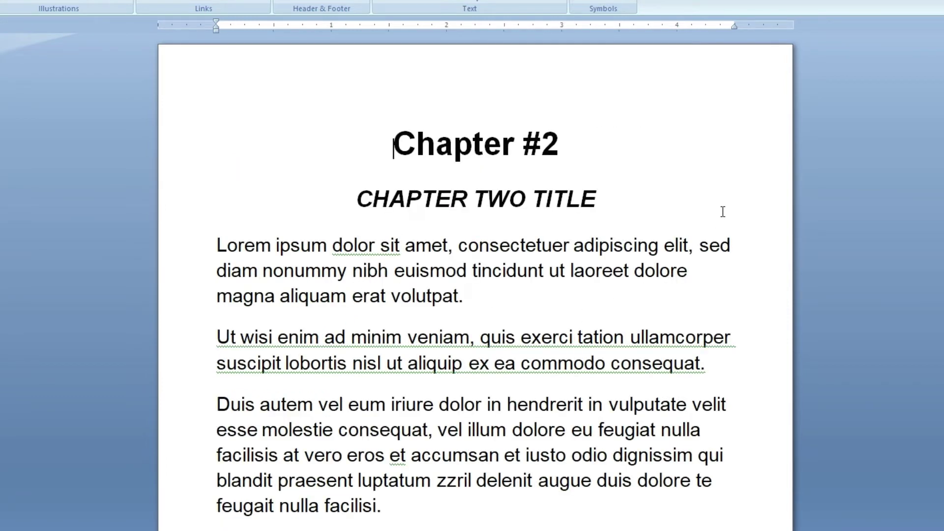
scroll(723, 211, "up", 10)
scroll(723, 211, "down", 2, "ctrl")
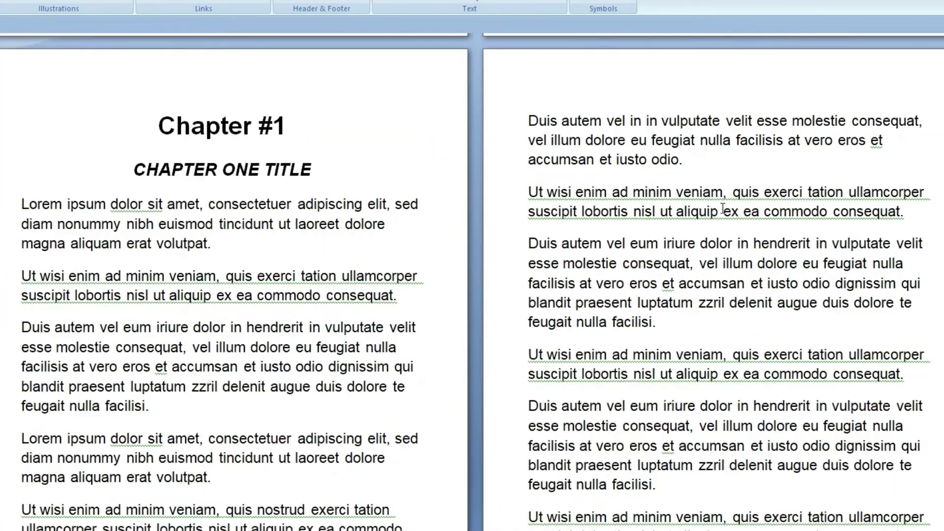
scroll(723, 209, "down", 3, "ctrl")
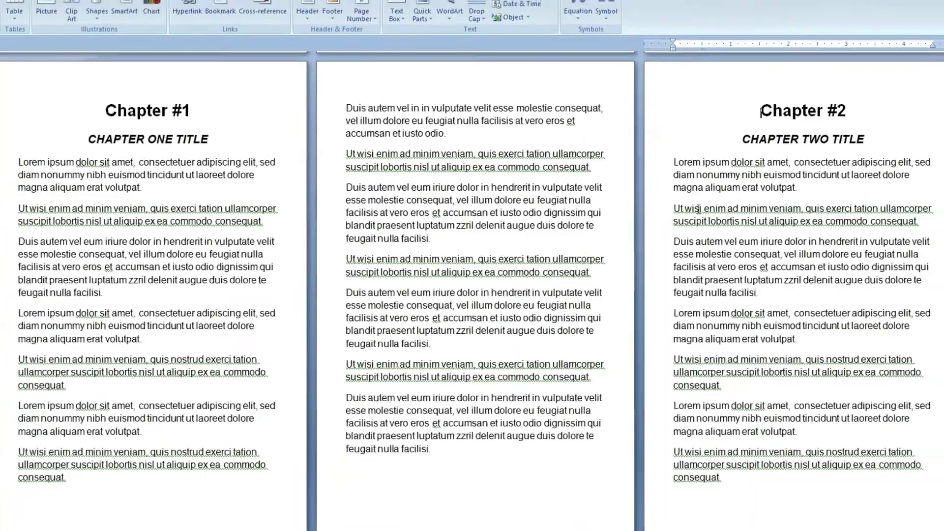
scroll(685, 215, "up", 5)
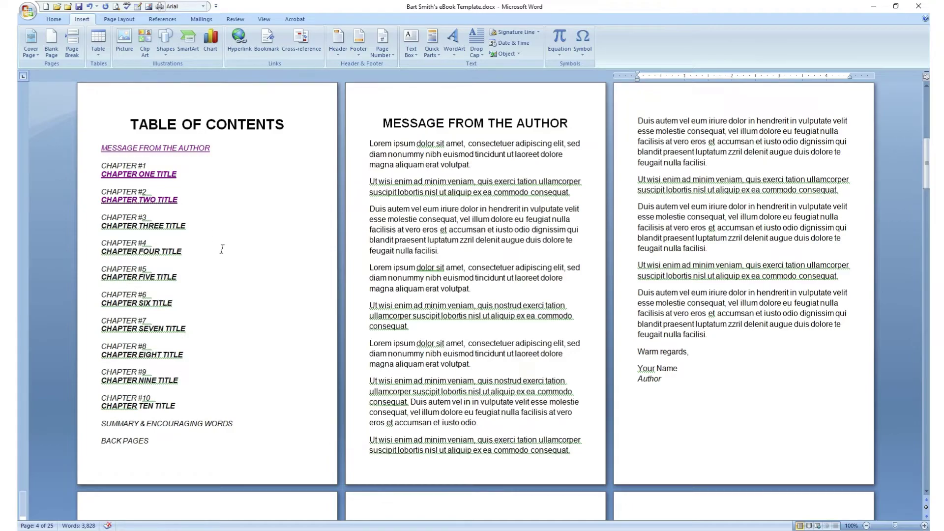
scroll(222, 249, "down", 20)
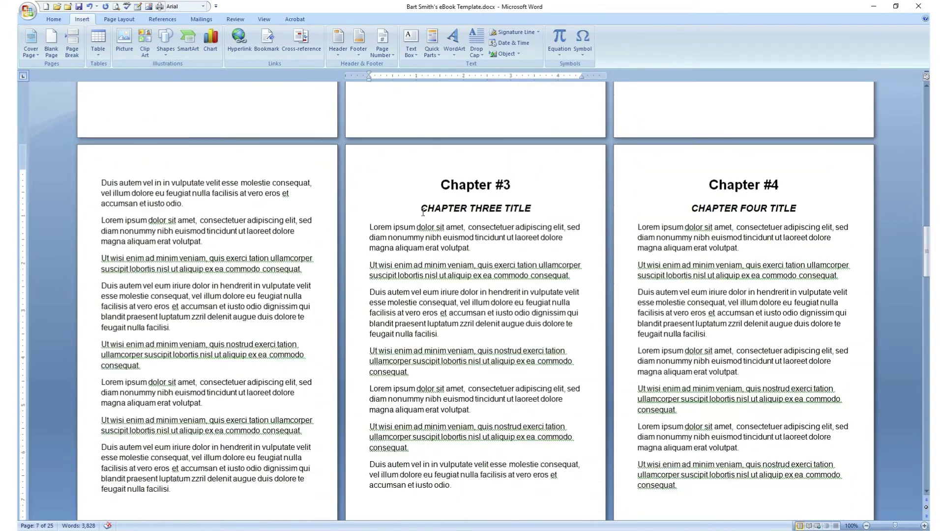
- Add bookmarks CH_03 and CH_04 at the Chapter #3 and Chapter #4 headings
scroll(423, 212, "down", 2)
left_click(436, 138)
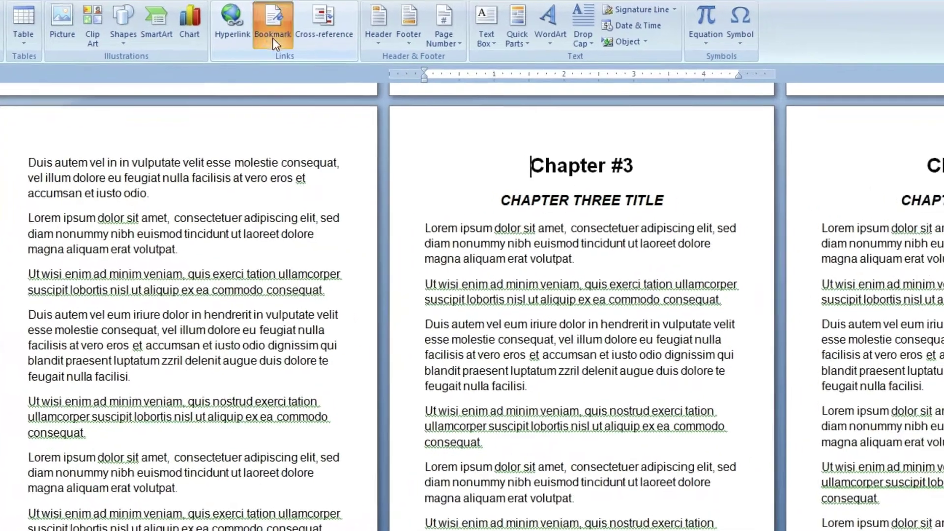
left_click(273, 39)
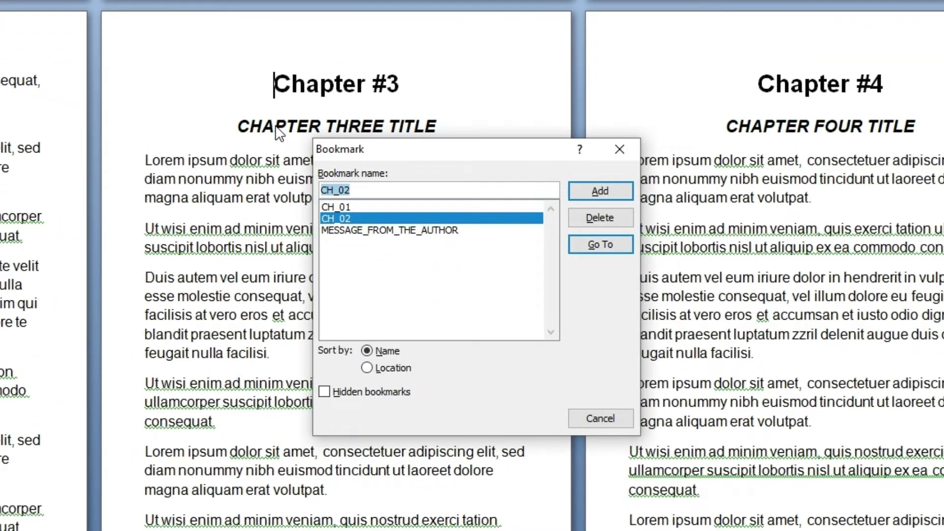
type("CH")
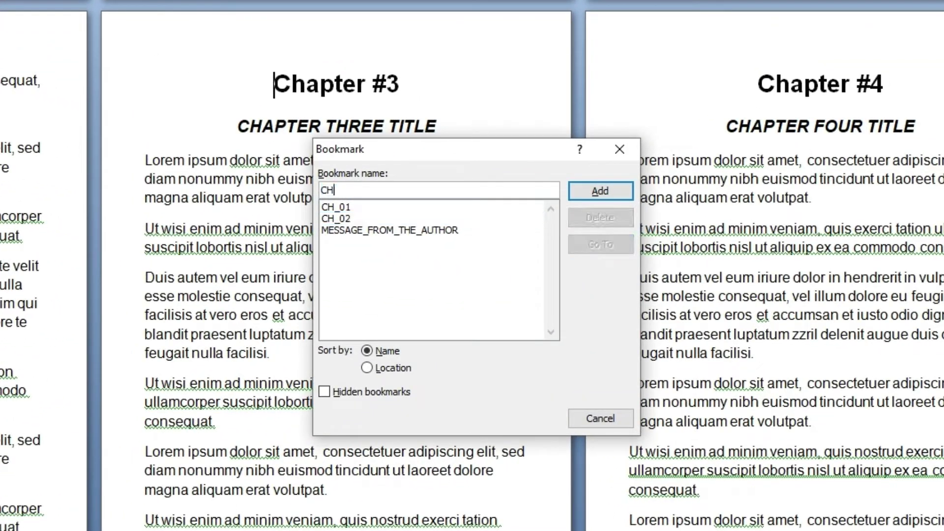
type("_03")
left_click(600, 191)
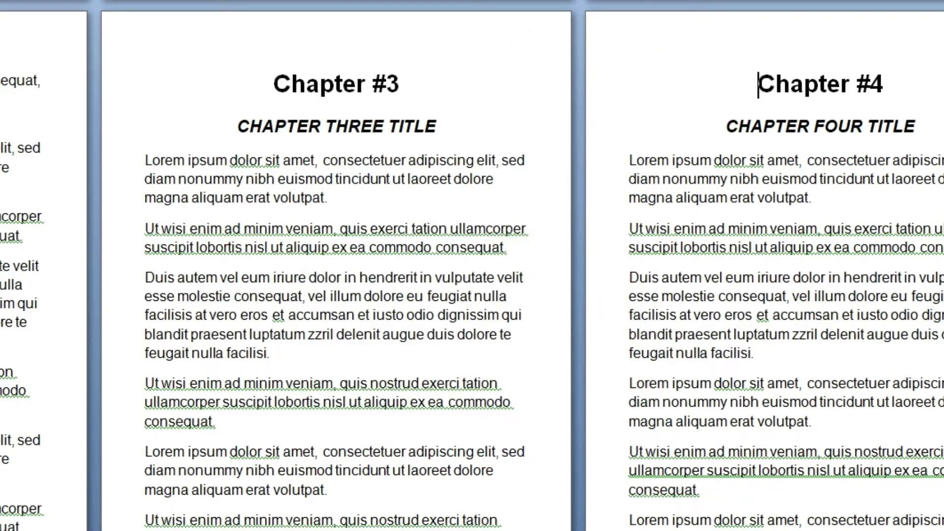
key("ctrl+shift+F5")
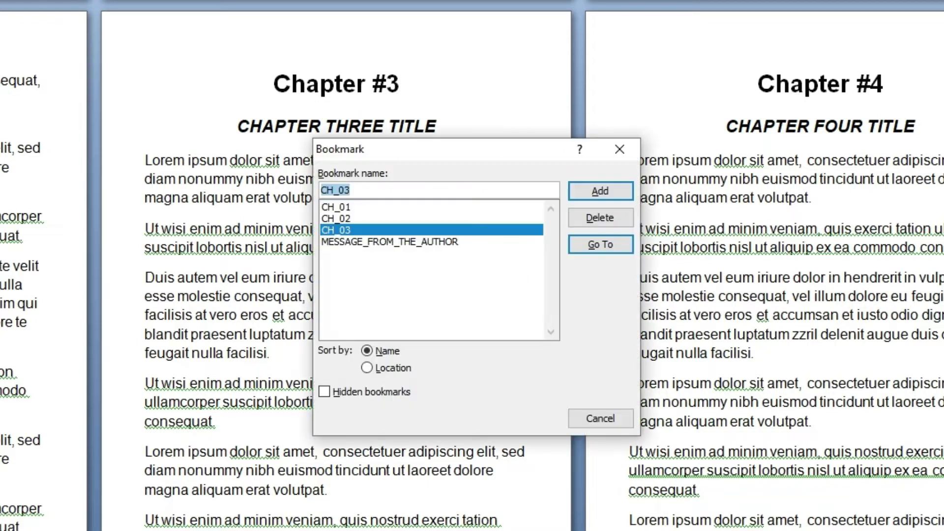
left_click(373, 192)
key("BackSpace")
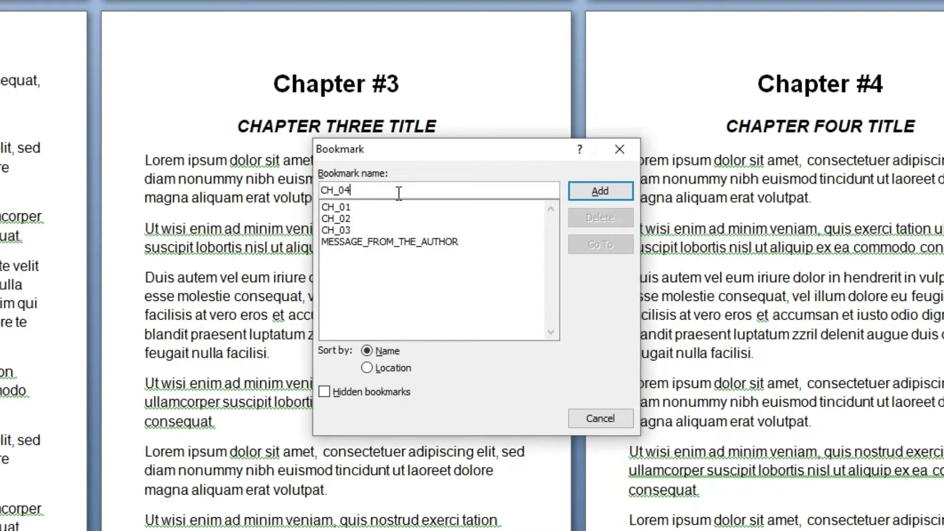
left_click(583, 199)
- Add bookmarks CH_05 and CH_06 at the Chapter #5 and Chapter #6 headings
scroll(582, 199, "down", 6)
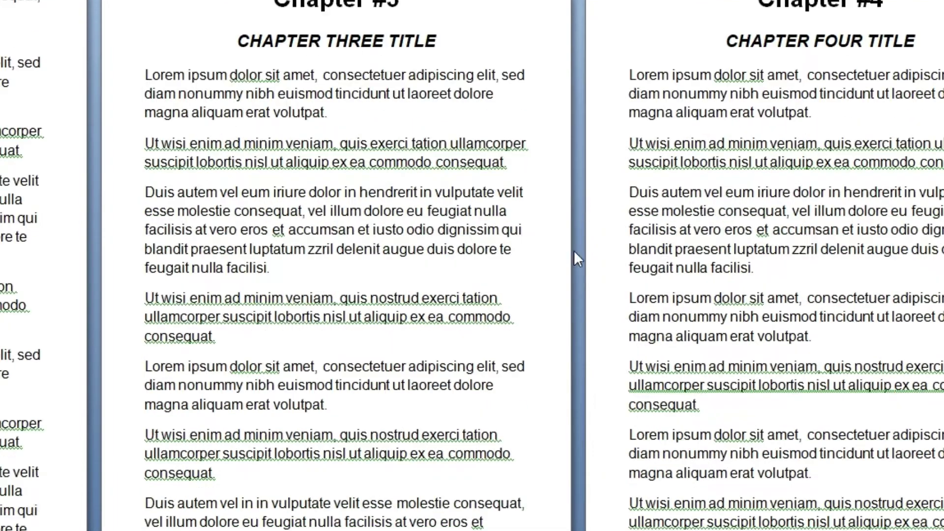
scroll(264, 389, "down", 2)
scroll(264, 392, "down", 3)
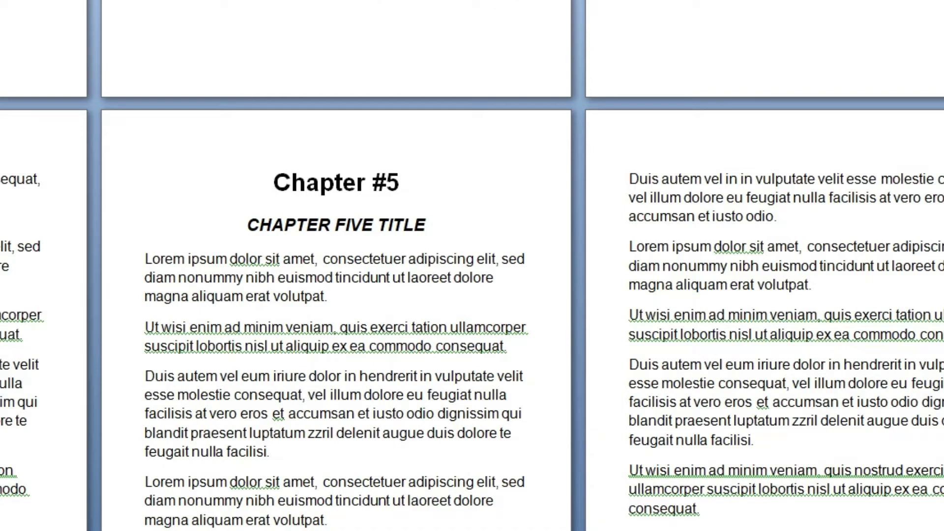
key("ctrl+shift+F5")
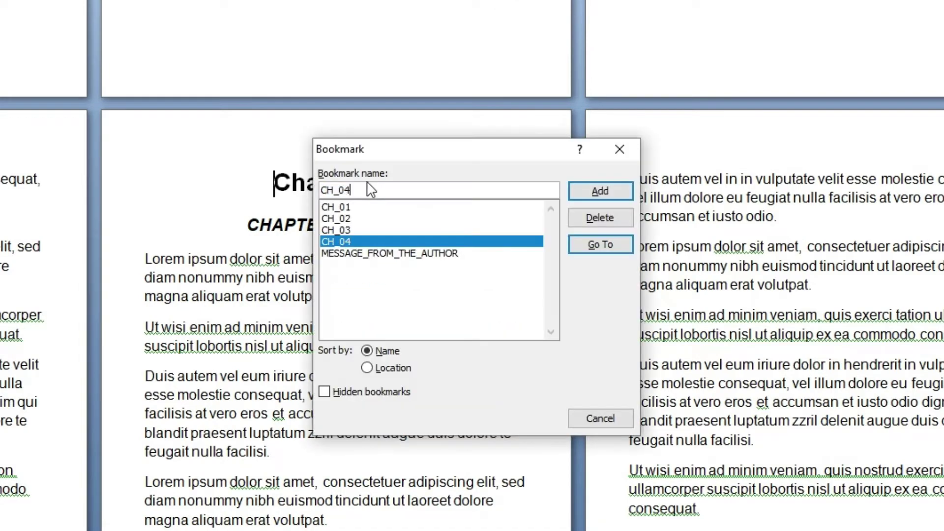
key("BackSpace")
type("5")
left_click(606, 191)
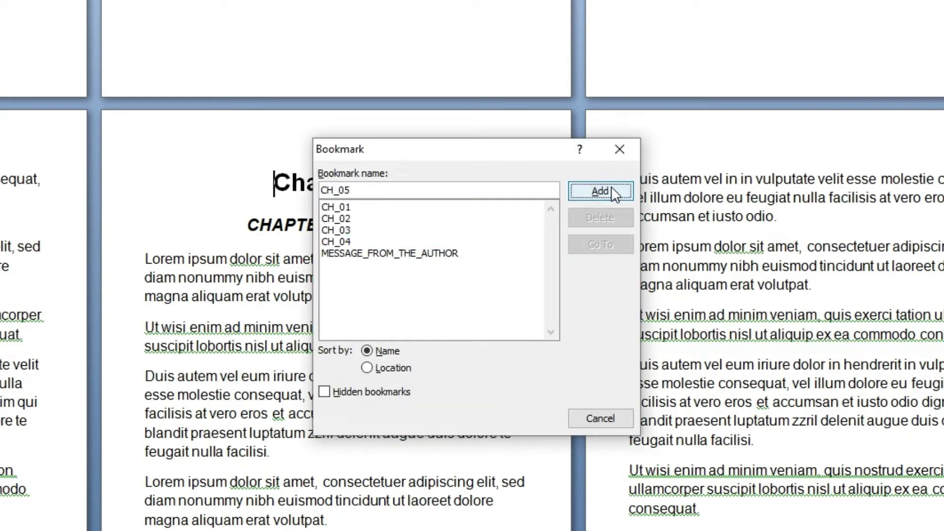
scroll(287, 355, "down", 5)
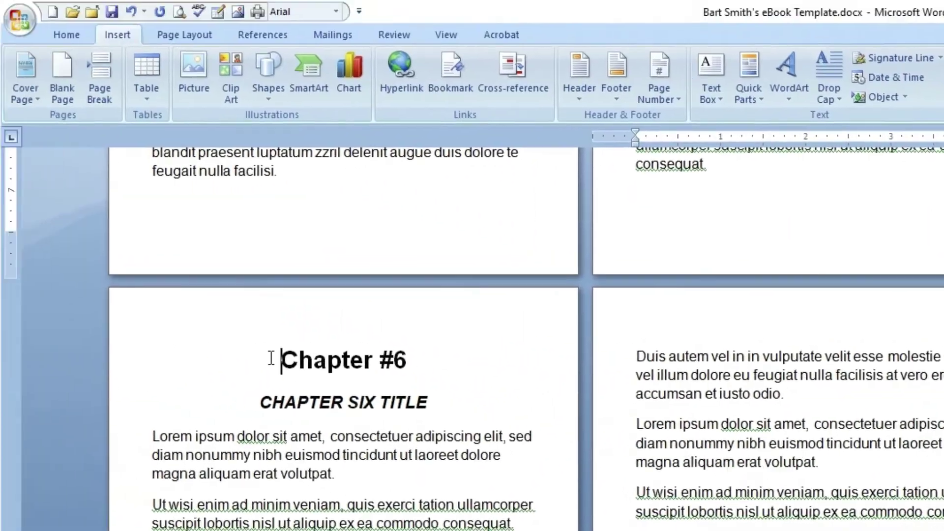
left_click(281, 361)
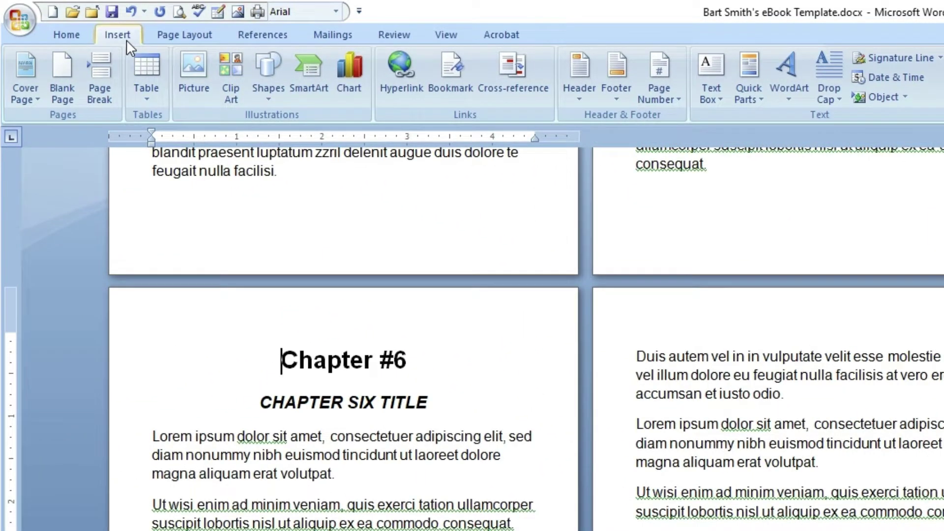
left_click(456, 88)
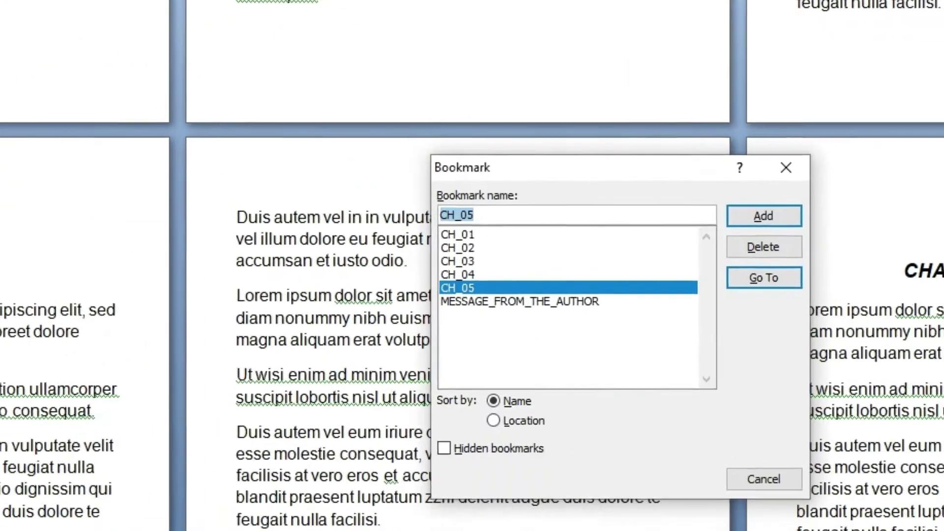
type("CH_06")
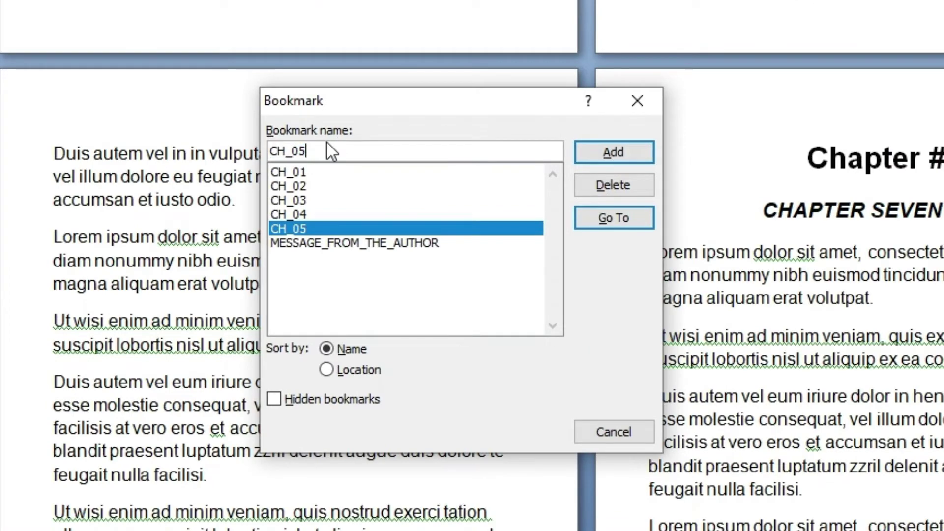
left_click(581, 152)
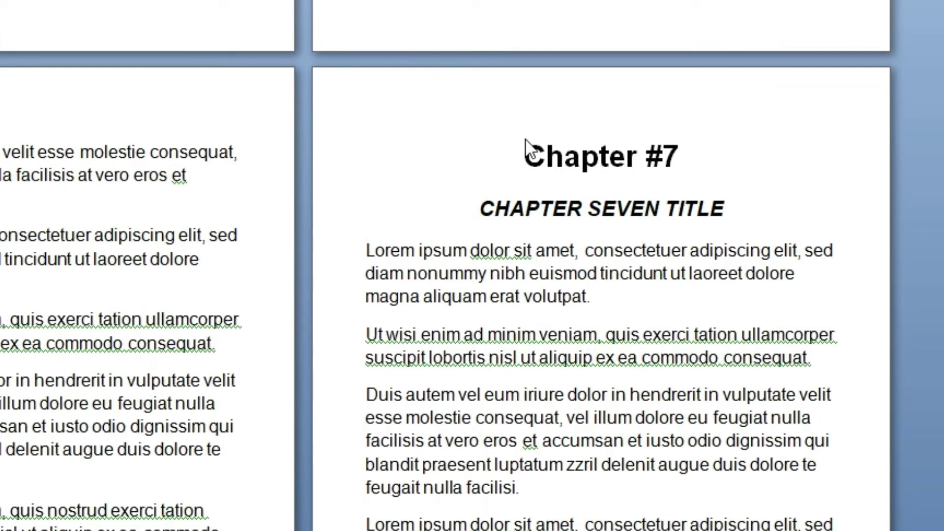
- Add bookmarks CH_07 and CH_08 at the Chapter #7 and Chapter #8 headings
left_click(702, 156)
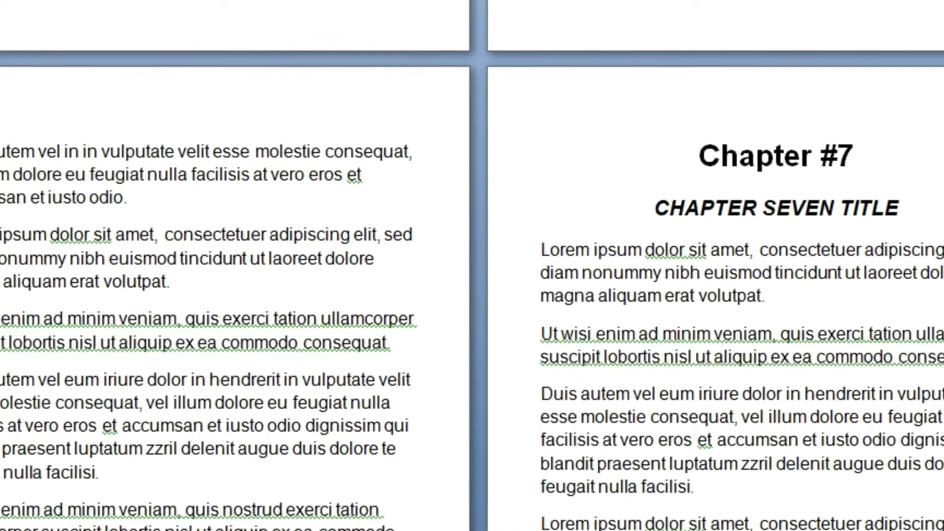
key("ctrl+shift+F5")
key("End")
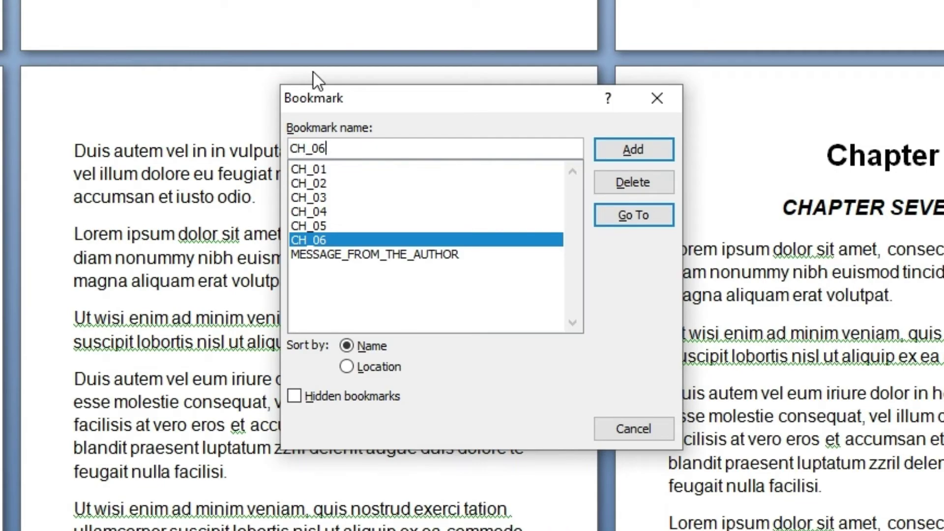
key("BackSpace")
type("7")
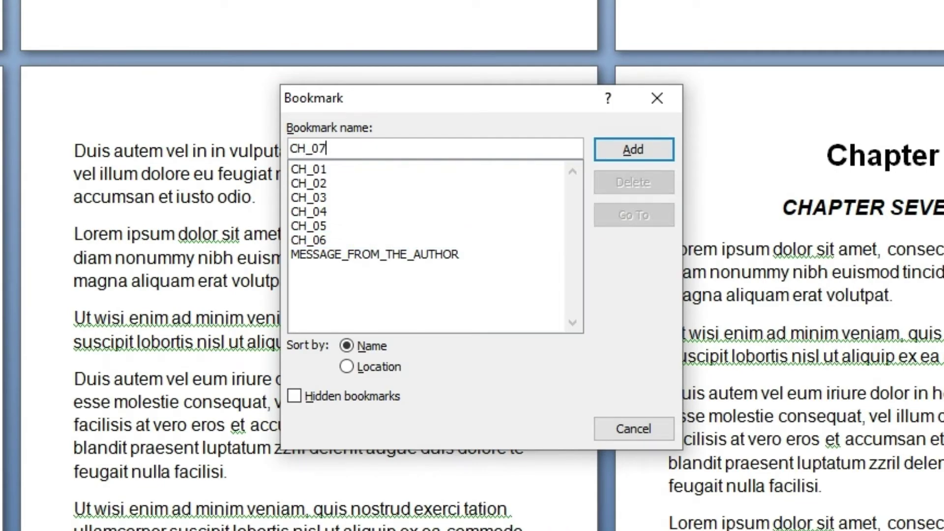
left_click(613, 148)
scroll(499, 316, "down", 10)
scroll(309, 374, "down", 5)
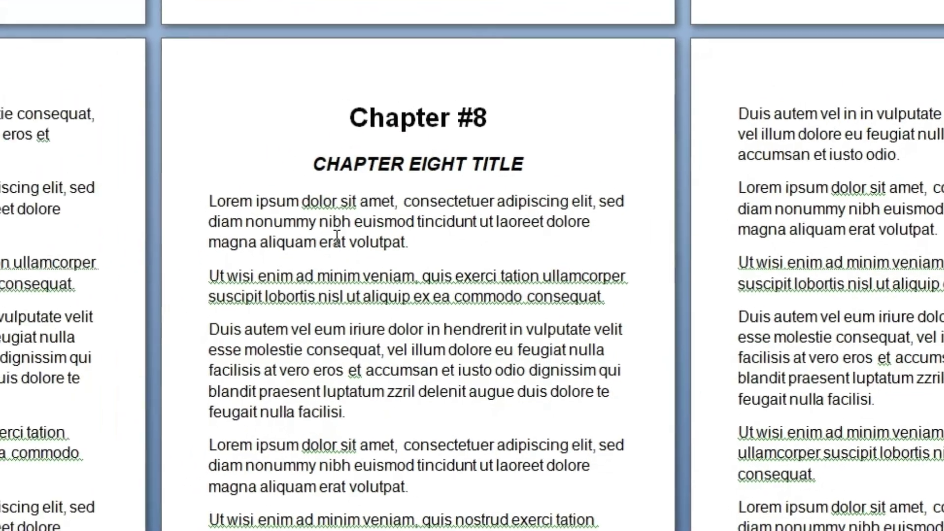
left_click(226, 487)
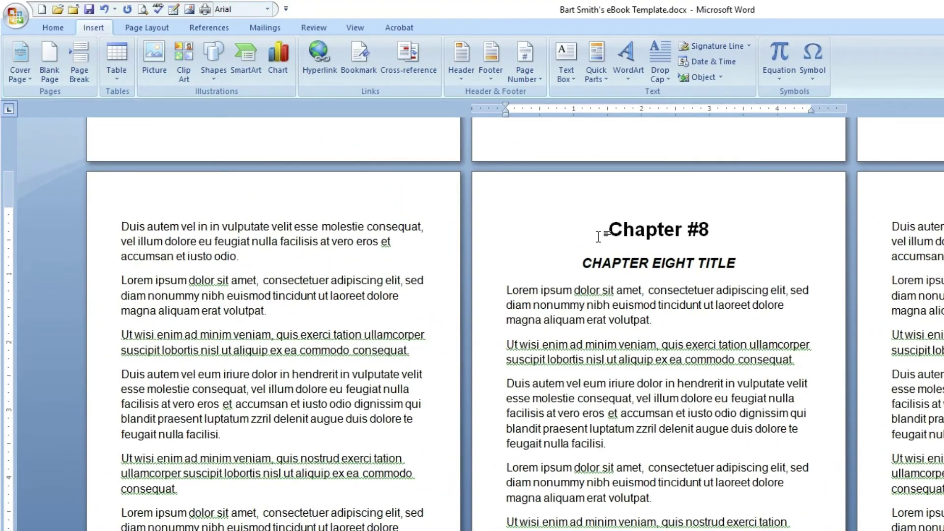
left_click(359, 58)
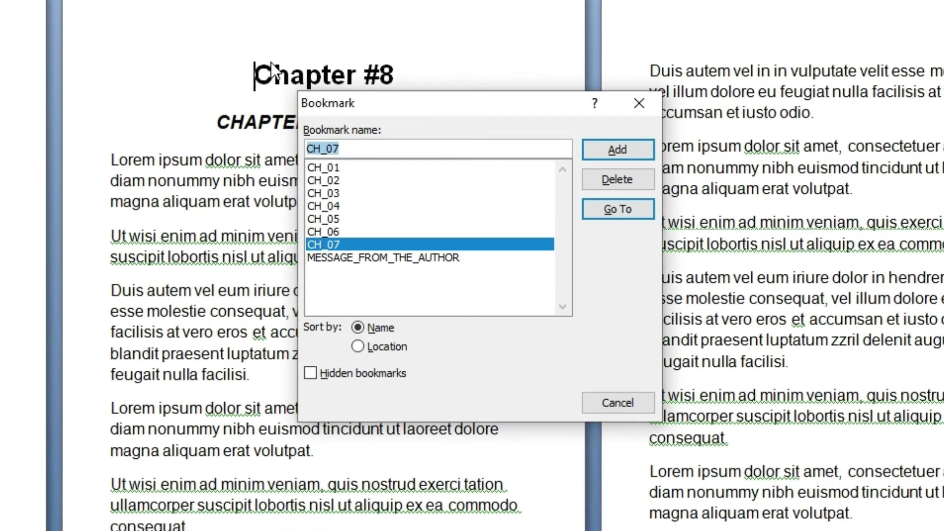
left_click(367, 145)
key("BackSpace")
type("8")
key("Return")
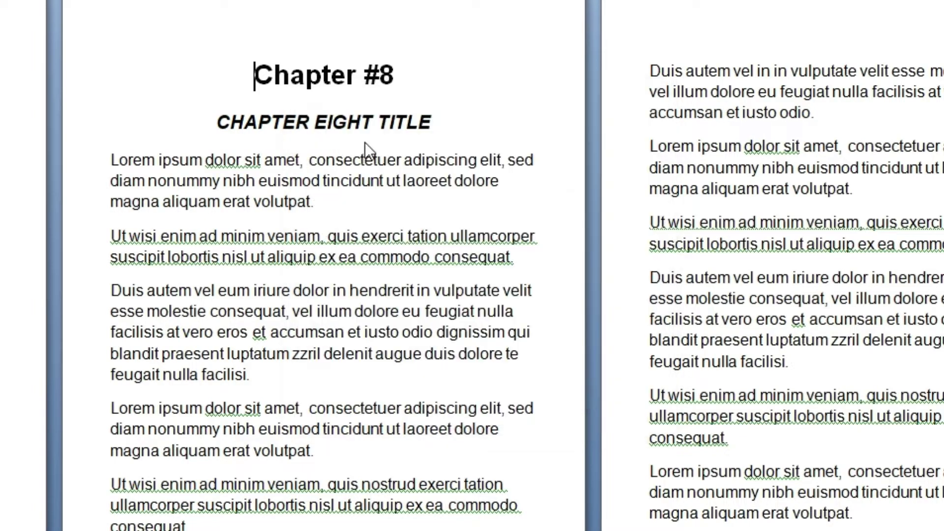
- Add bookmark CH_09 at Chapter #9 and enter the name CH_10 for Chapter #10
scroll(431, 207, "down", 2)
scroll(431, 206, "down", 10)
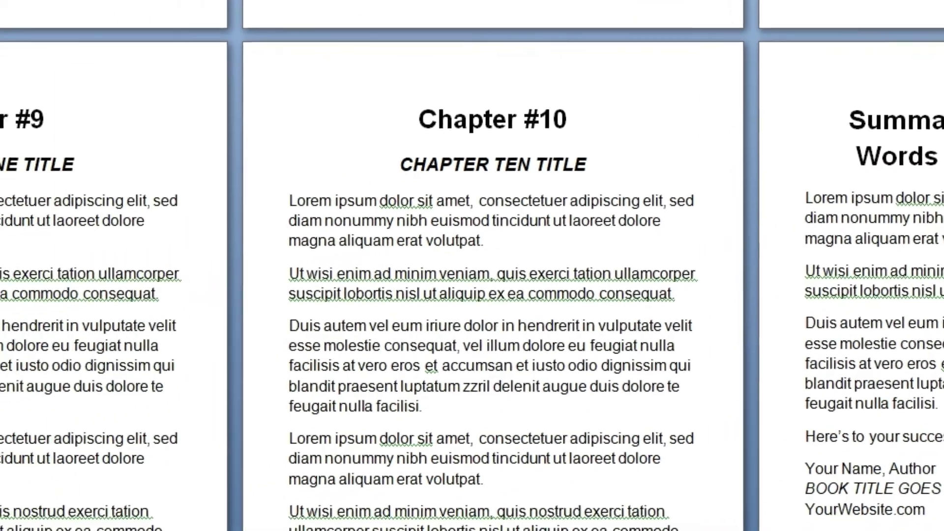
left_click(95, 104)
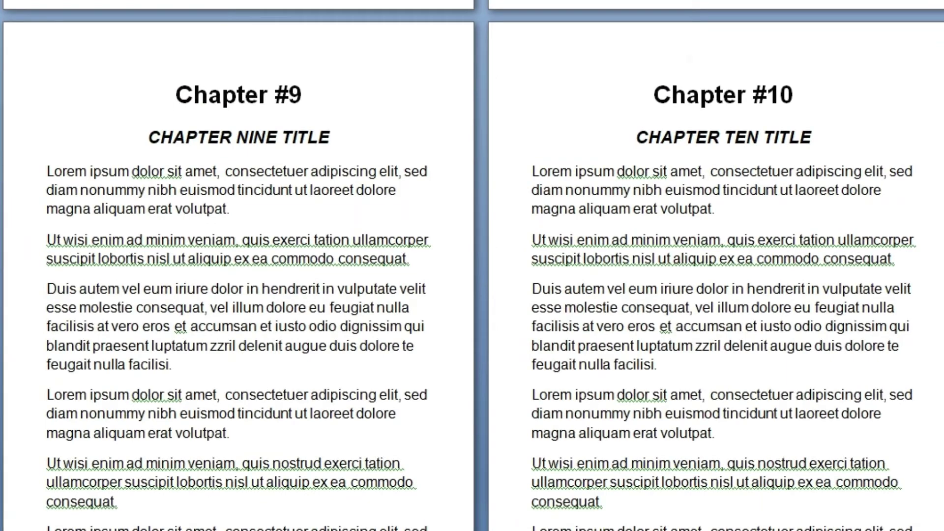
key("ctrl+shift+F5")
left_click(754, 104)
key("BackSpace")
type("9")
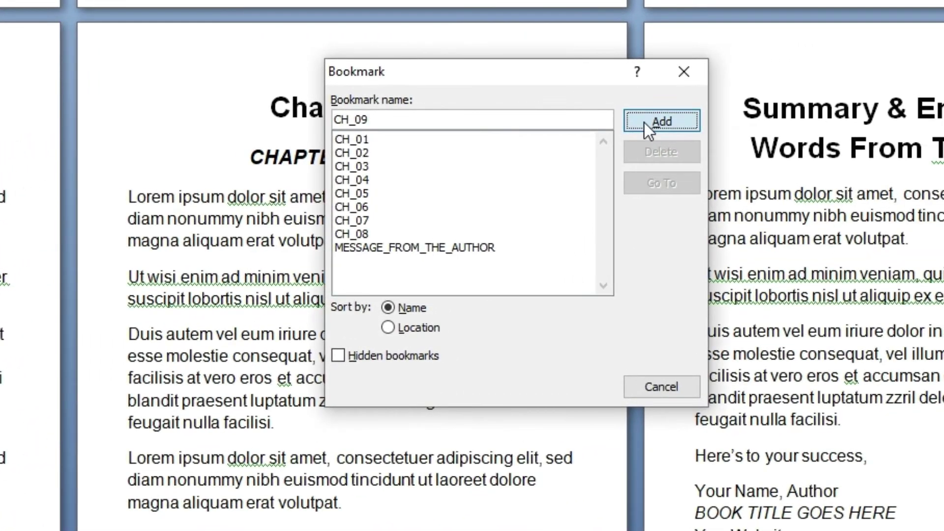
left_click(645, 123)
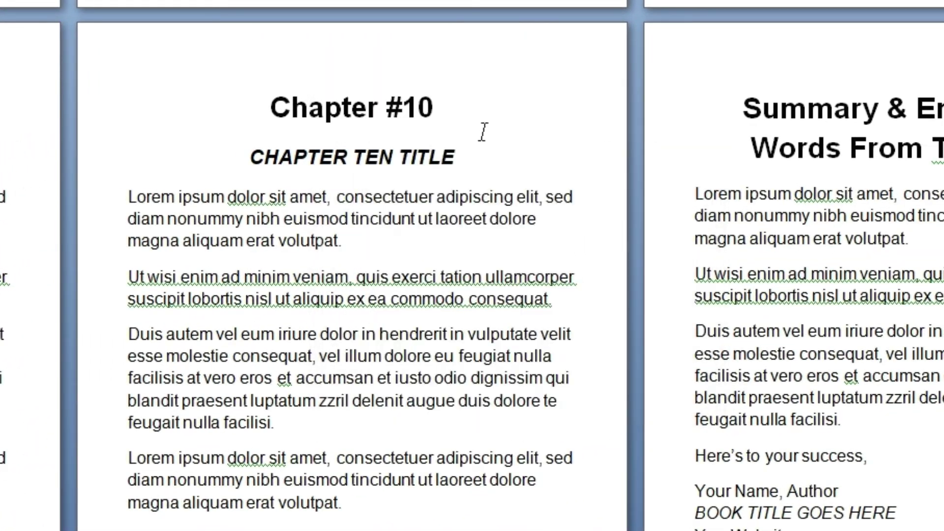
left_click(239, 104)
key("ctrl+shift+F5")
left_click(409, 123)
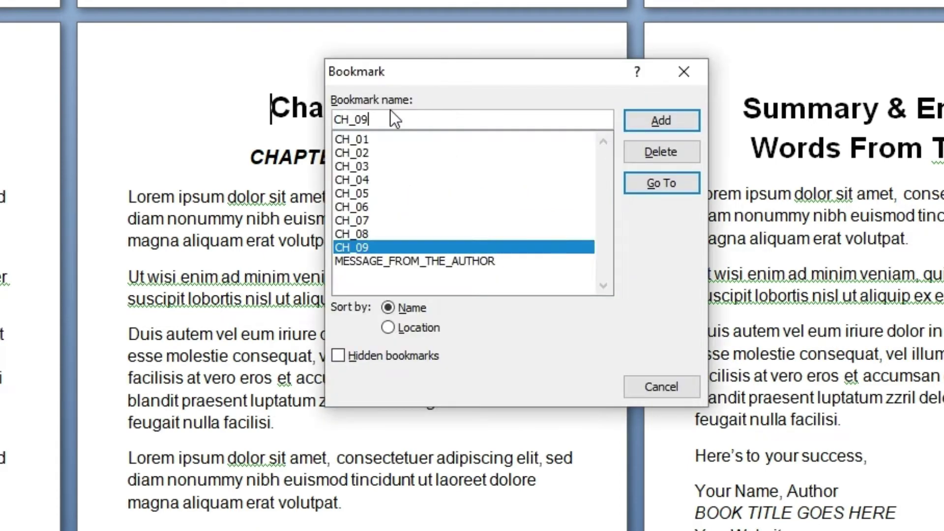
key("BackSpace")
key("BackSpace")
type("10")
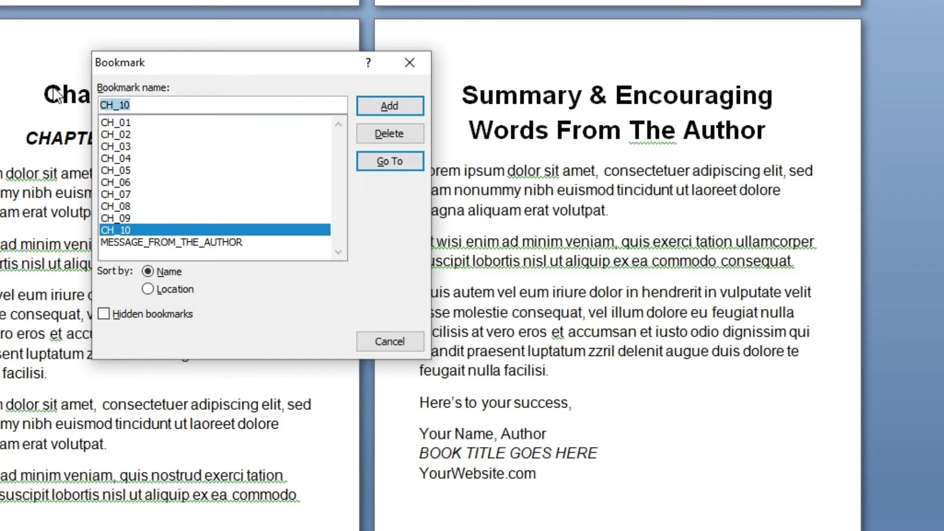
- Add a SUMMARY bookmark at the summary page and a BACK_PAGES bookmark at the back page content
type("SUMMARY")
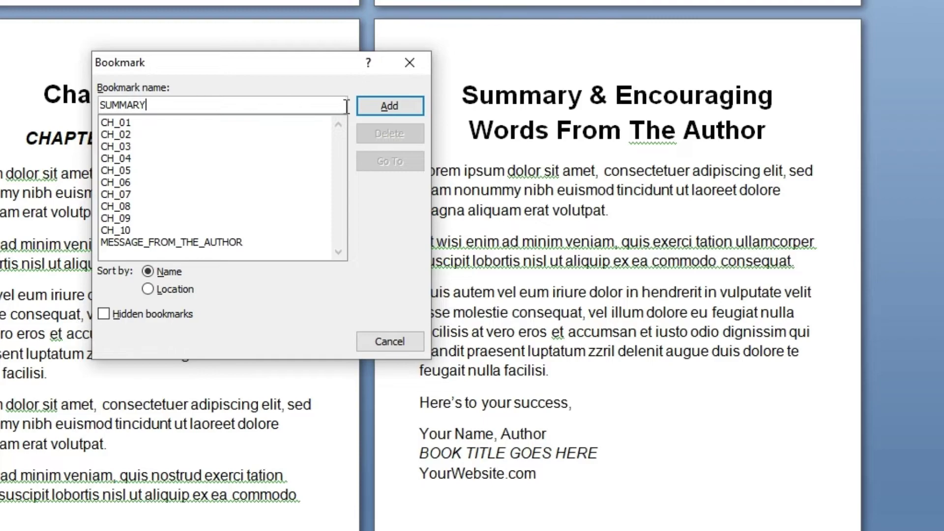
left_click(403, 107)
scroll(297, 175, "down", 10)
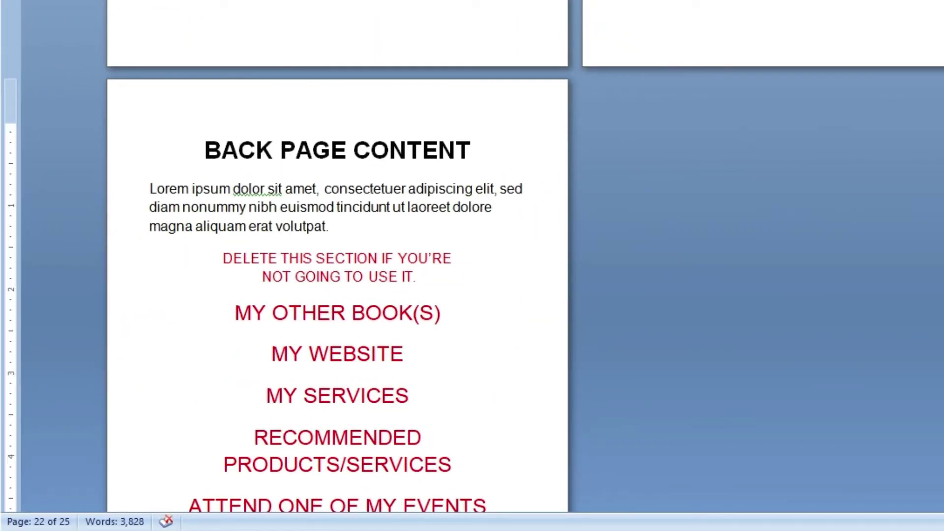
key("ctrl+shift+F5")
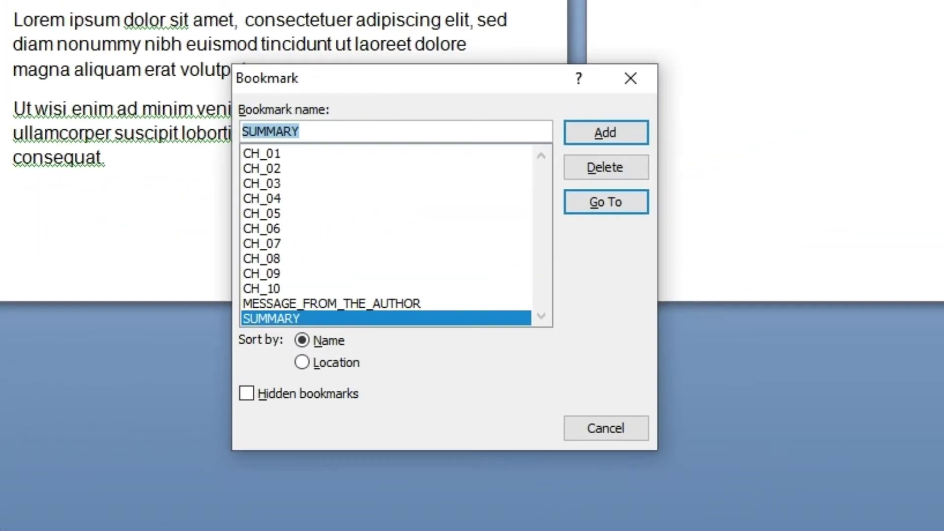
type("BACK_PAGES")
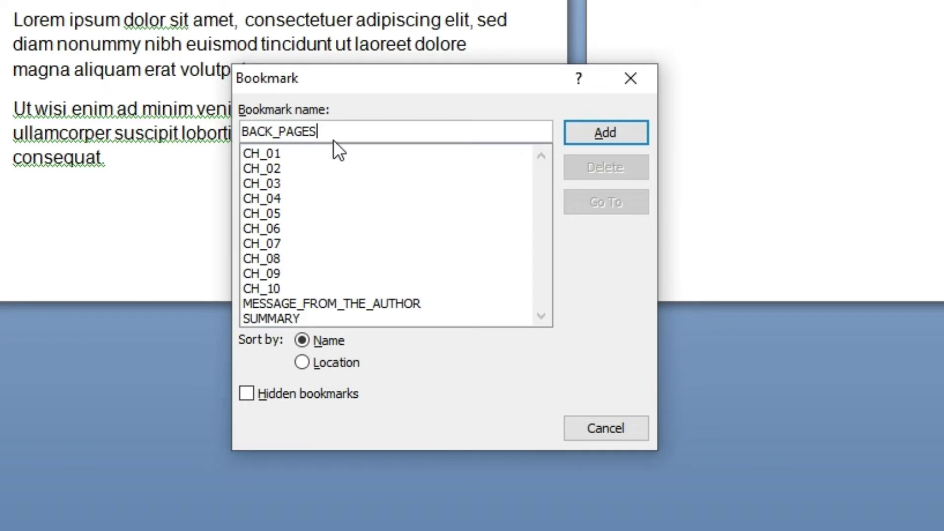
left_click(623, 131)
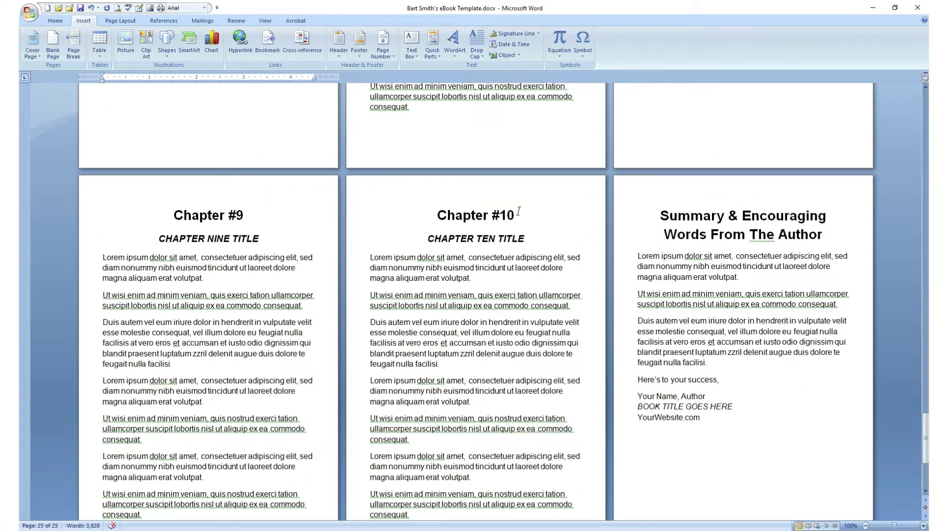
- Link the CHAPTER THREE and CHAPTER FOUR TITLE contents entries to bookmarks CH_03 and CH_04
key("ctrl+Home")
scroll(252, 289, "down", 10)
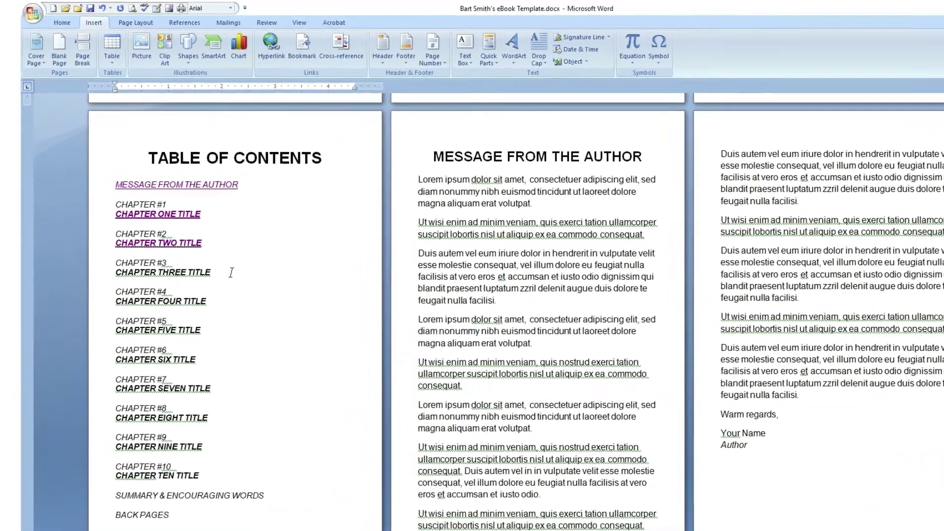
triple_click(186, 242)
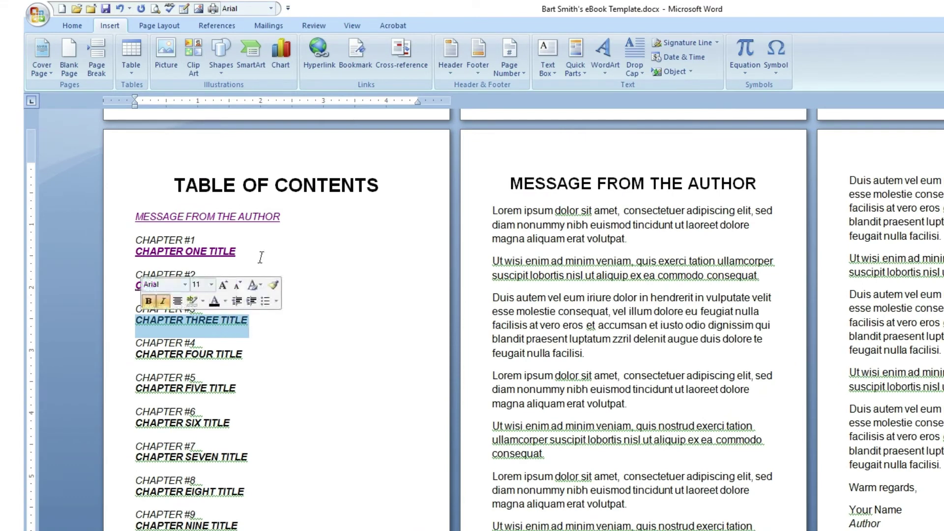
left_click(315, 74)
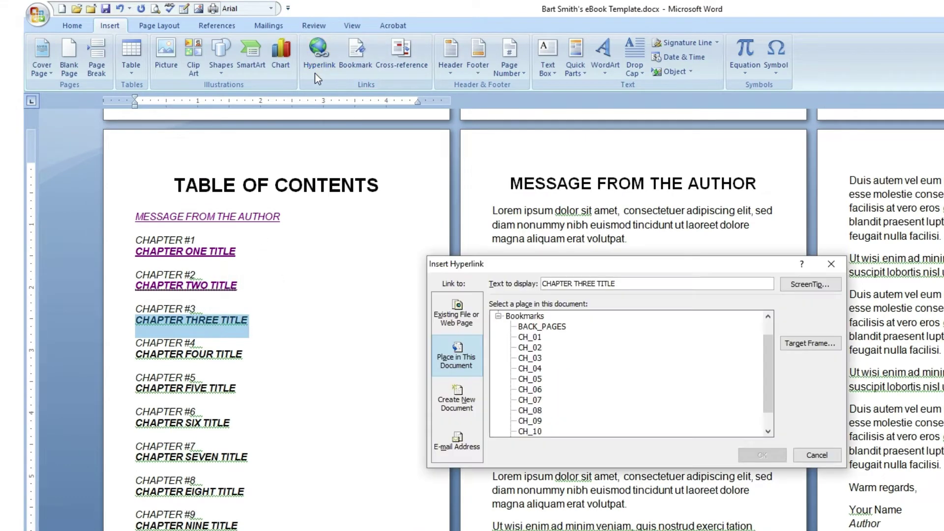
left_click(530, 358)
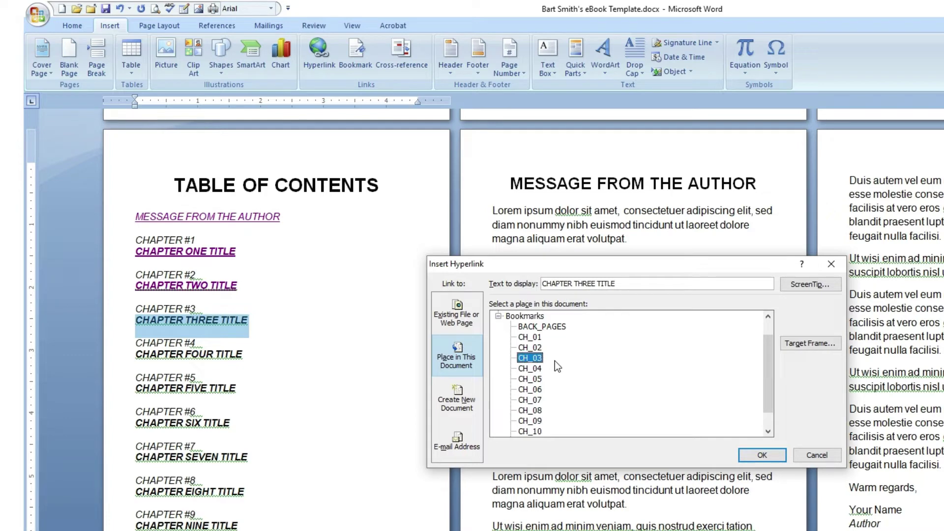
left_click(762, 455)
left_click_drag(286, 354, 143, 351)
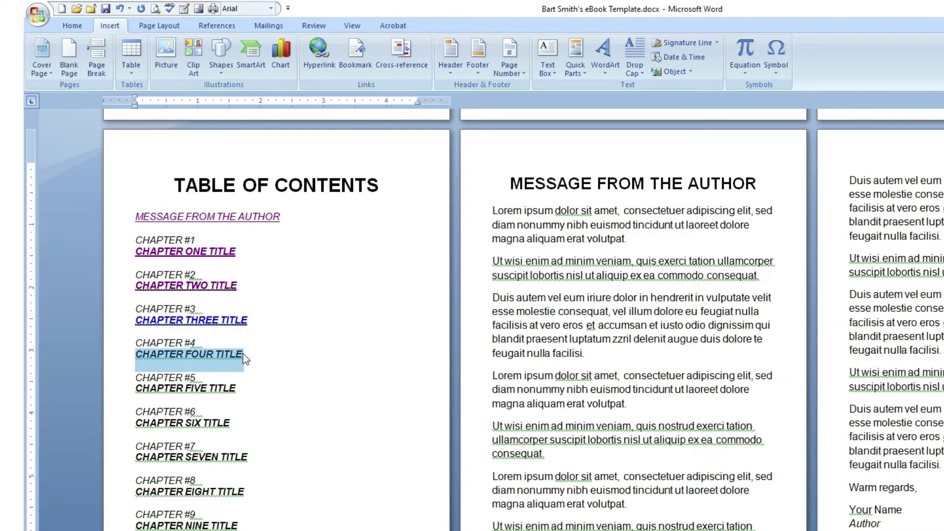
left_click(325, 68)
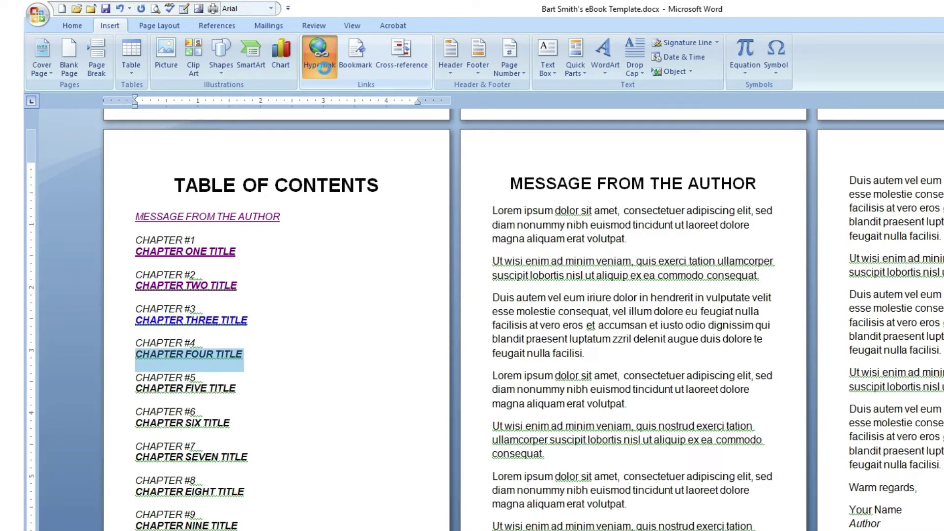
left_click(530, 368)
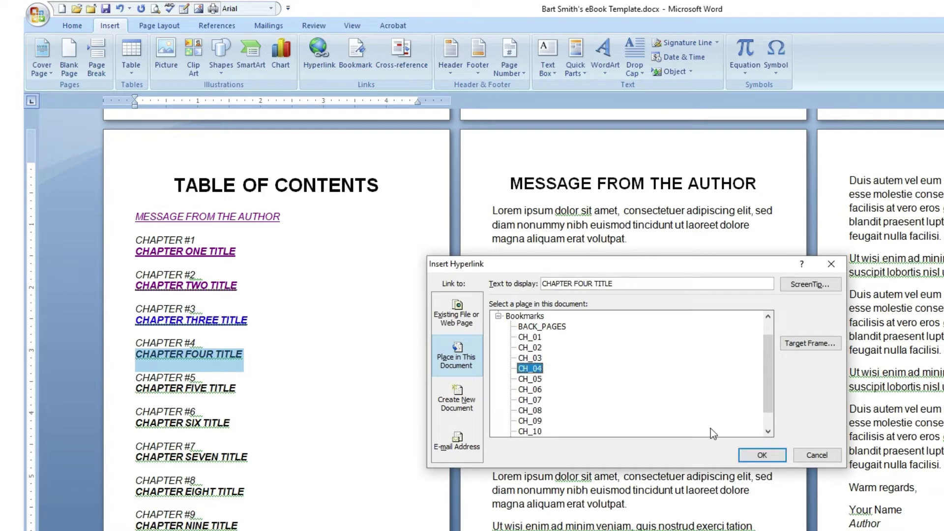
left_click(768, 459)
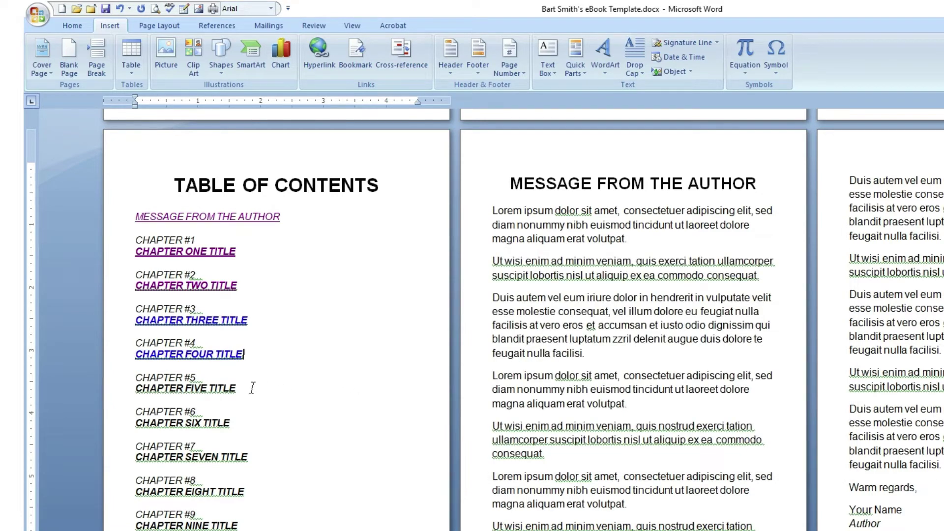
- Link CHAPTER FIVE TITLE to bookmark CH_05 and CHAPTER SIX TITLE to CH_06
left_click_drag(253, 388, 136, 389)
left_click(319, 55)
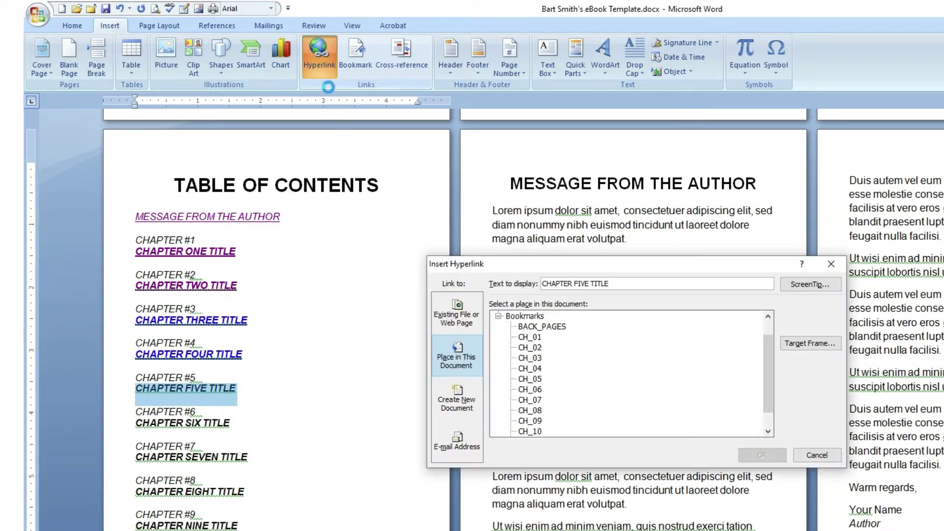
left_click(530, 379)
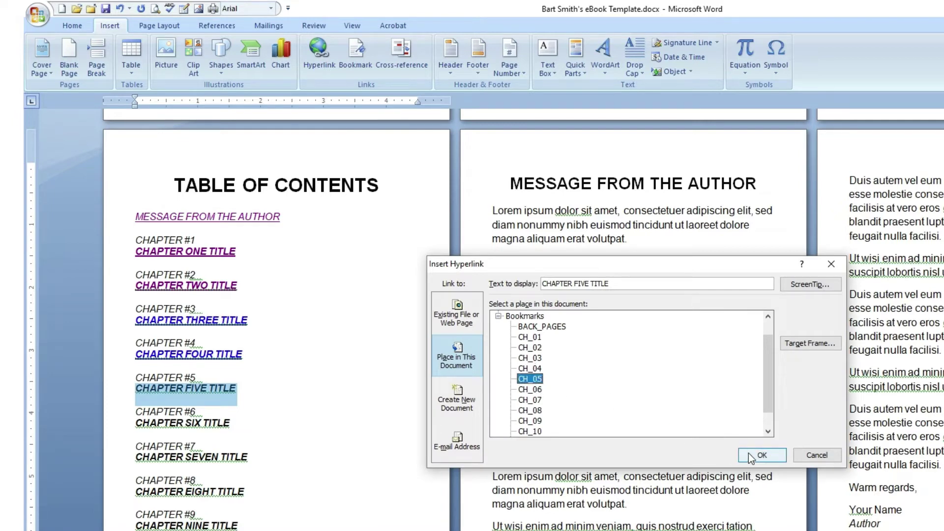
left_click(751, 456)
left_click_drag(230, 424, 136, 424)
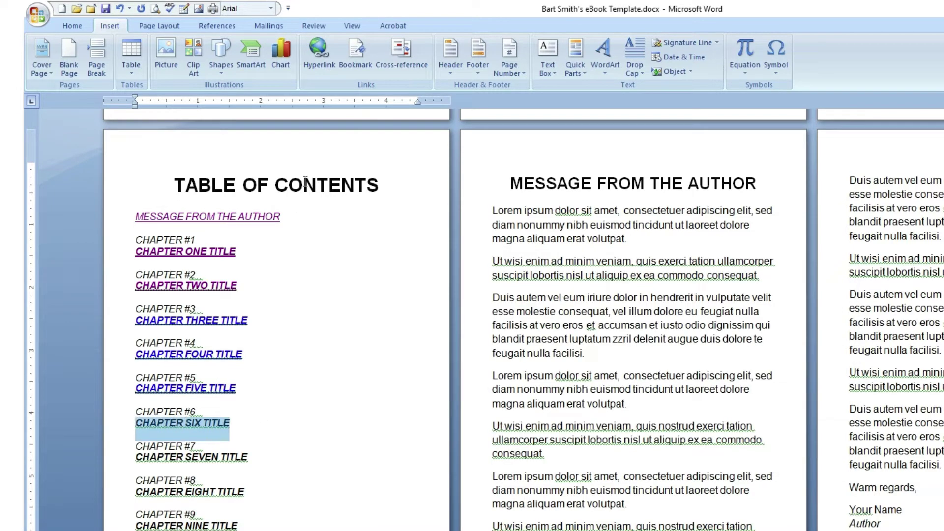
left_click(320, 66)
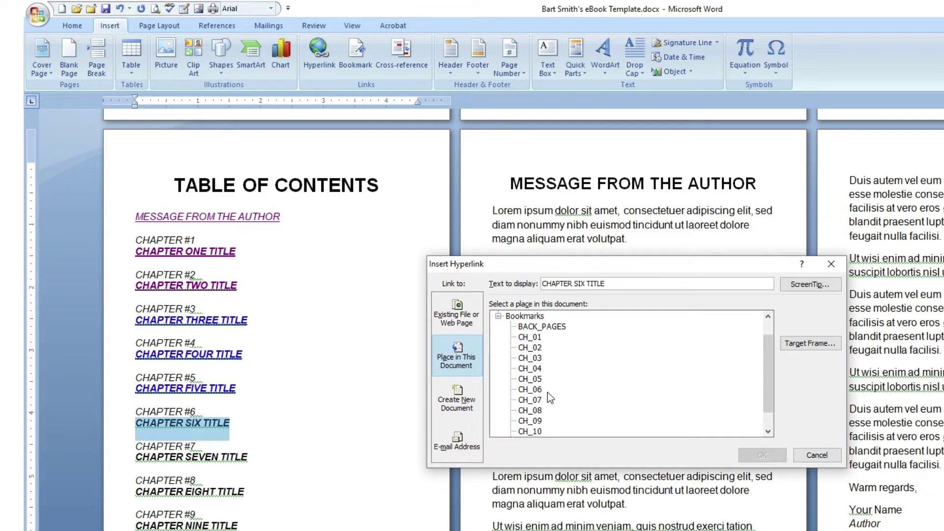
left_click(545, 389)
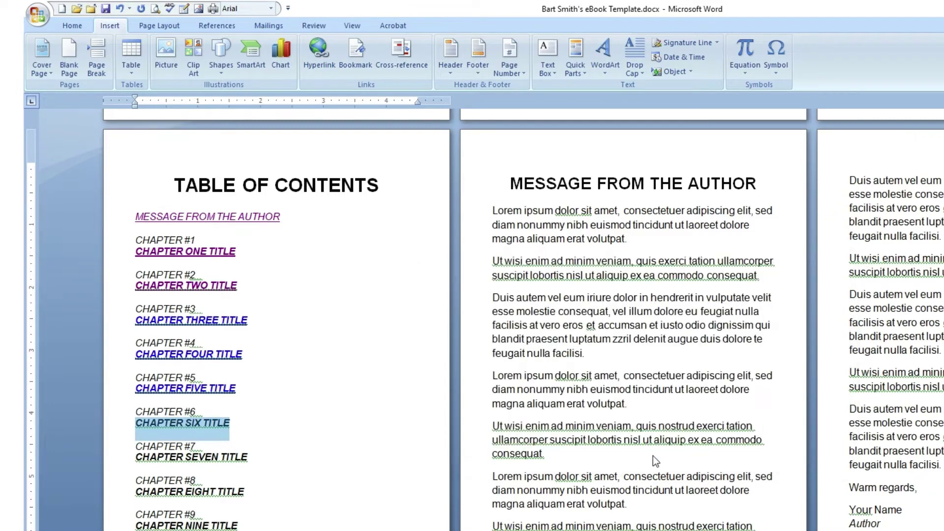
scroll(487, 460, "down", 1)
- Link CHAPTER SEVEN and CHAPTER EIGHT TITLE to bookmarks CH_07 and CH_08
left_click_drag(250, 435, 156, 424)
left_click(322, 63)
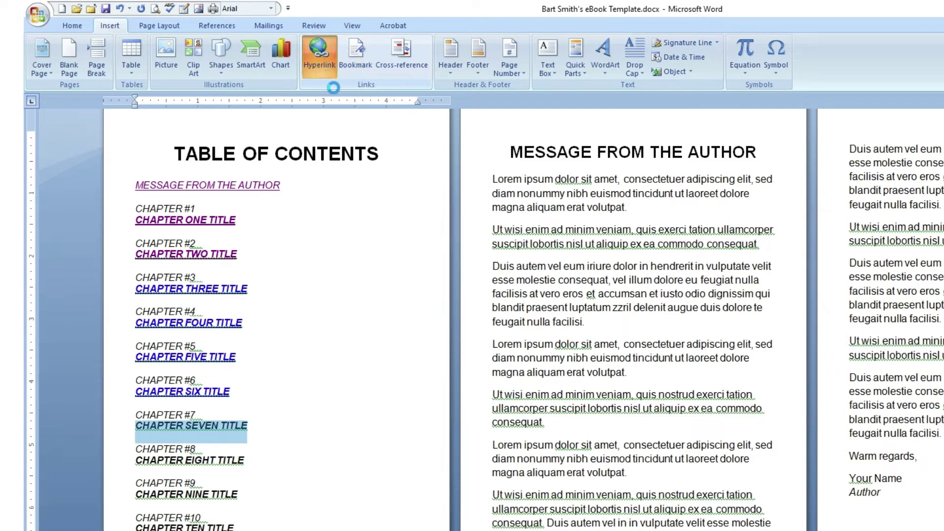
left_click(530, 400)
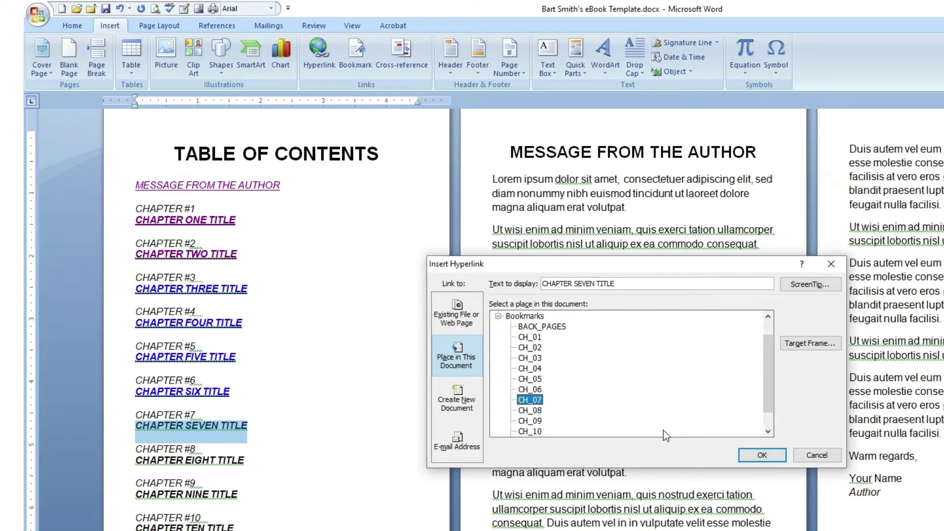
left_click(762, 455)
left_click_drag(265, 461, 135, 461)
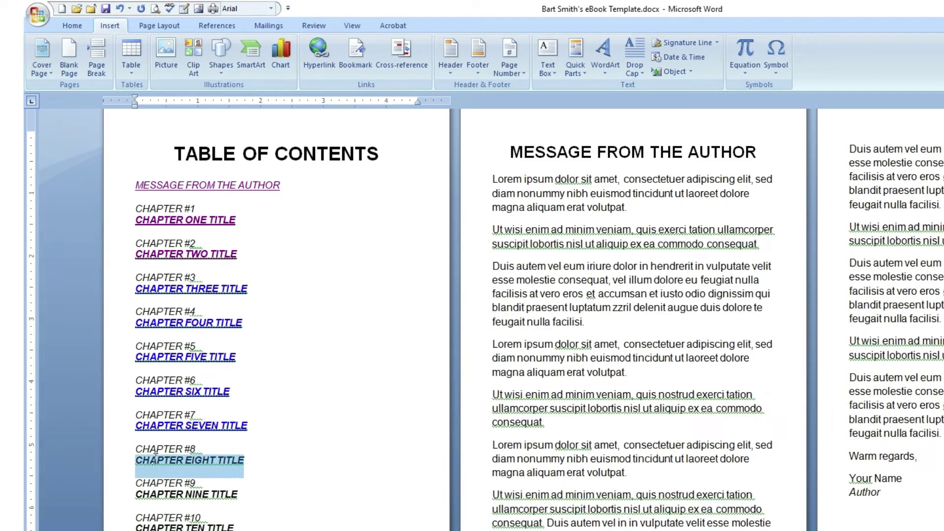
left_click(324, 64)
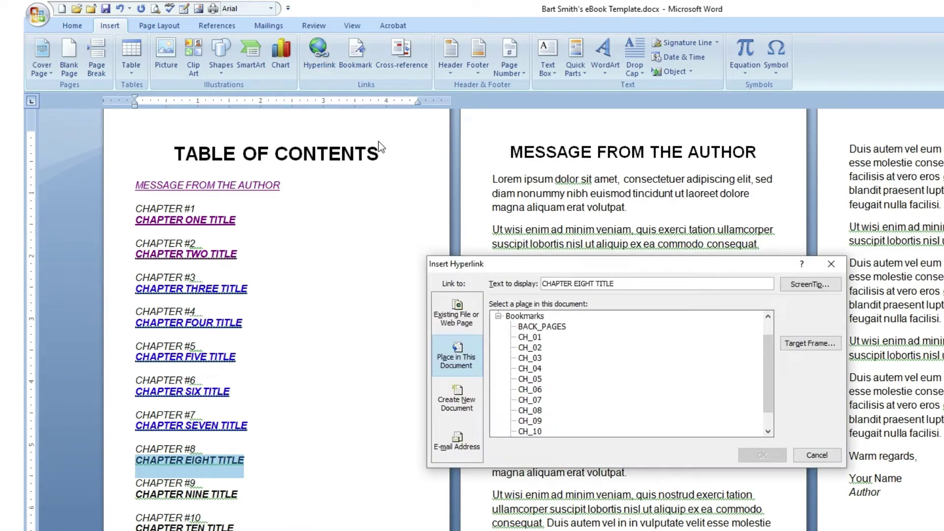
left_click(533, 412)
left_click(770, 452)
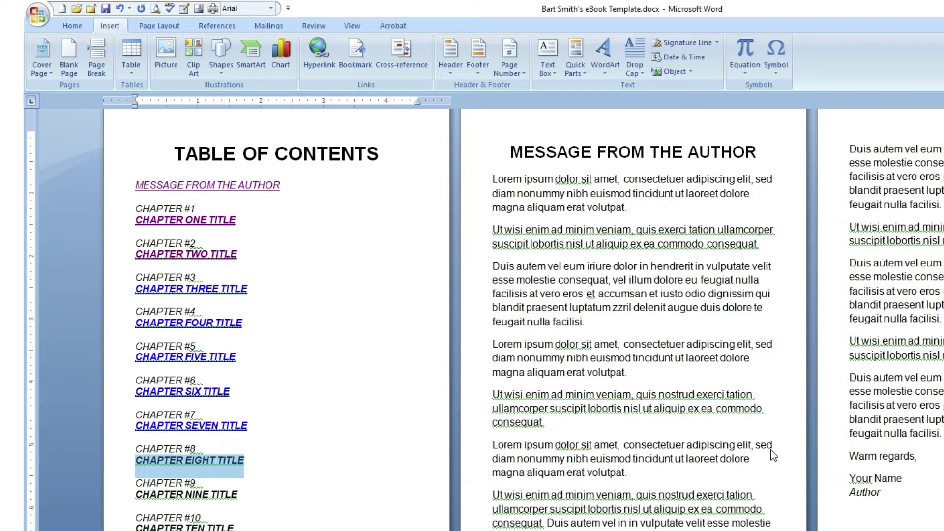
- Link CHAPTER NINE and CHAPTER TEN TITLE to bookmarks CH_09 and CH_10
left_click_drag(135, 494, 165, 494)
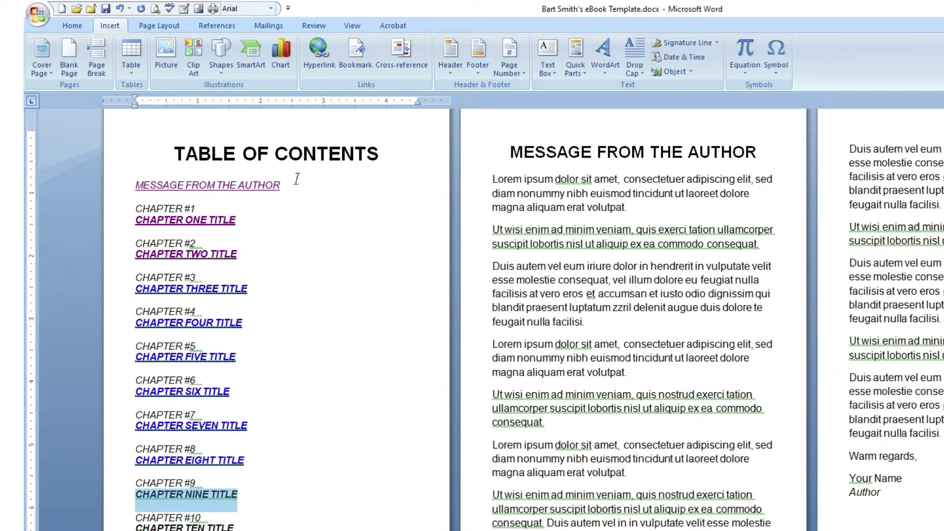
left_click(318, 54)
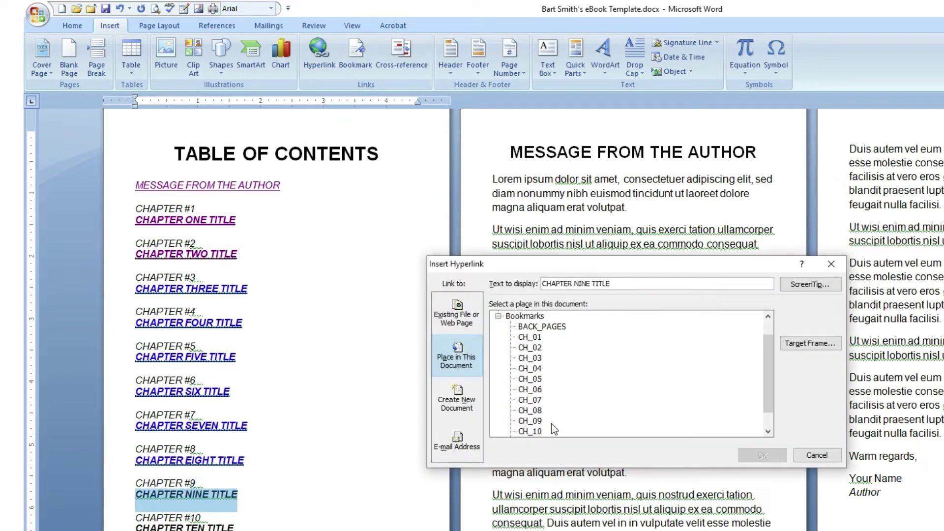
left_click(539, 421)
left_click(763, 455)
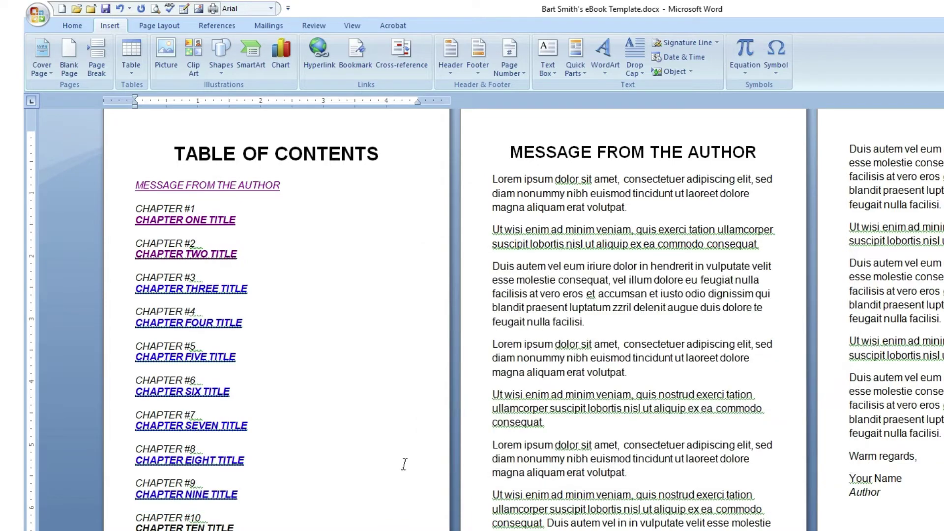
left_click_drag(241, 522, 136, 527)
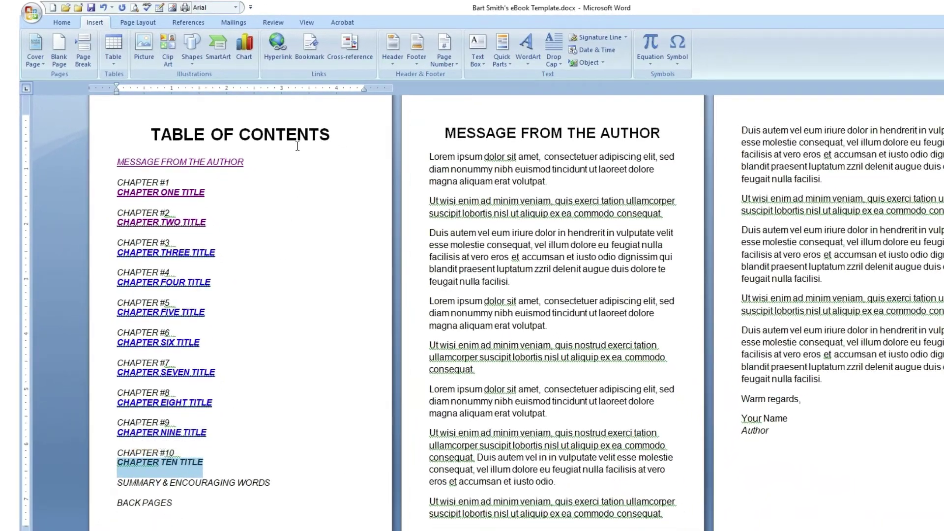
left_click(278, 46)
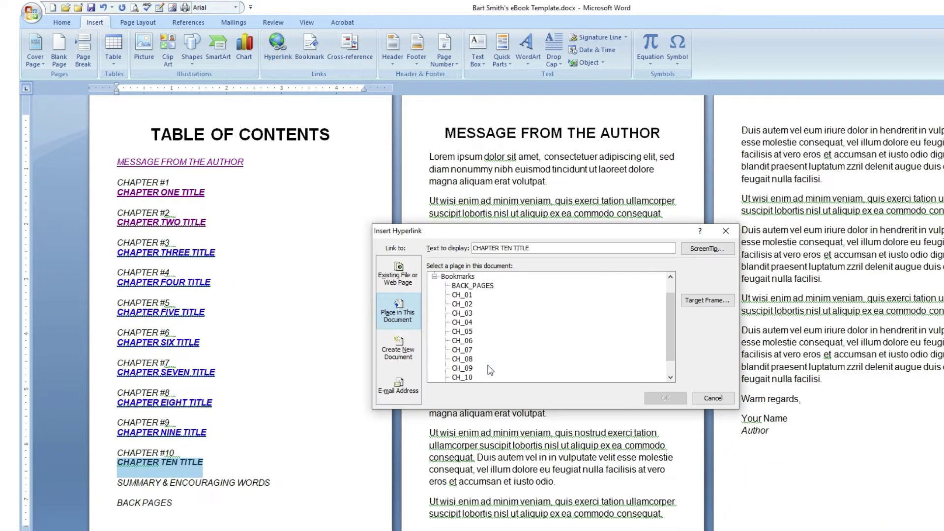
scroll(487, 368, "down", 1)
left_click(462, 359)
left_click(662, 399)
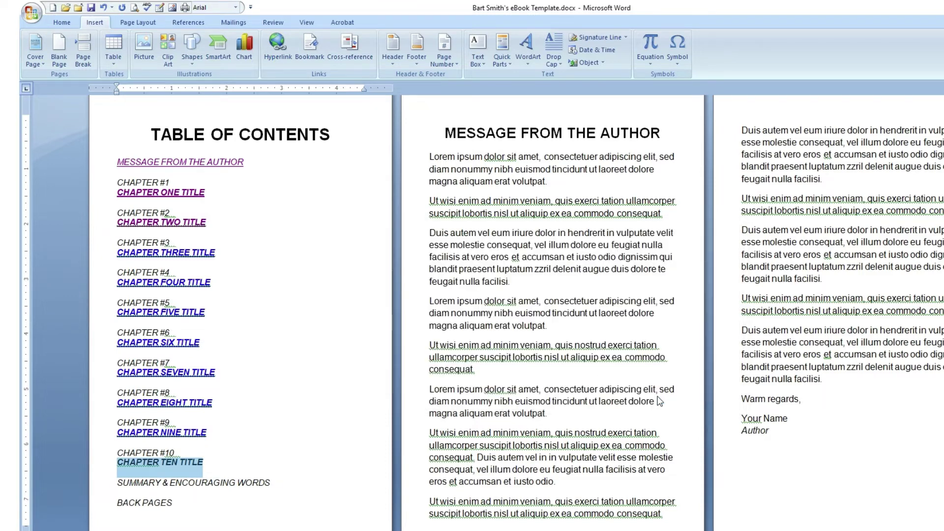
- Link SUMMARY & ENCOURAGING WORDS to the SUMMARY bookmark and BACK PAGES to BACK_PAGES
left_click_drag(285, 481, 116, 482)
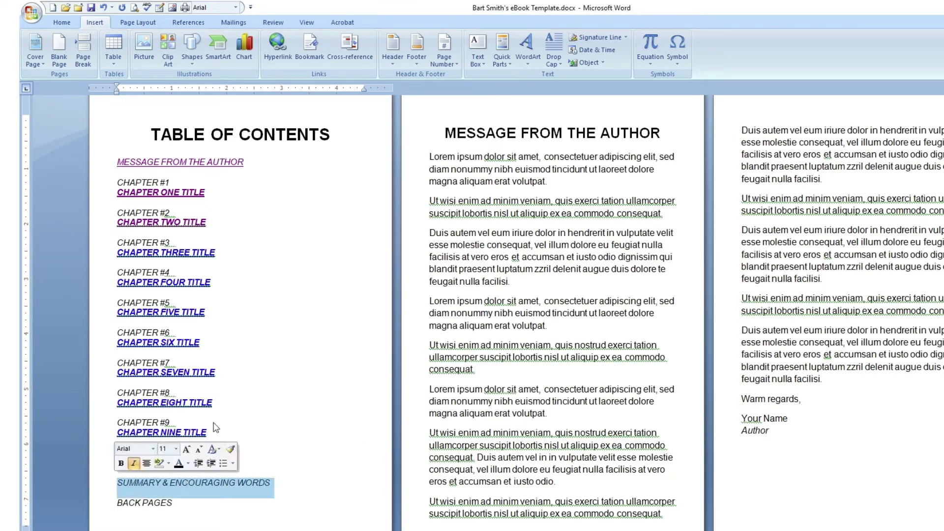
left_click(278, 45)
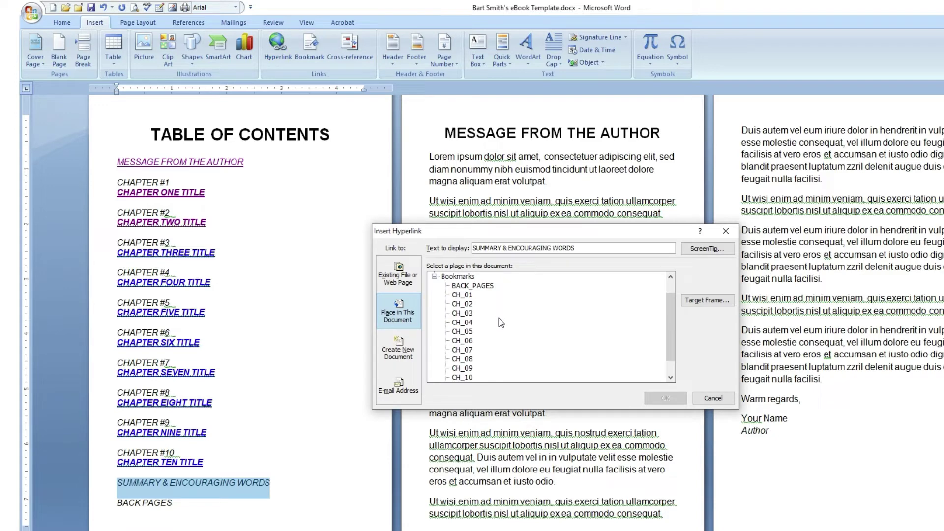
scroll(502, 323, "down", 1)
left_click(468, 377)
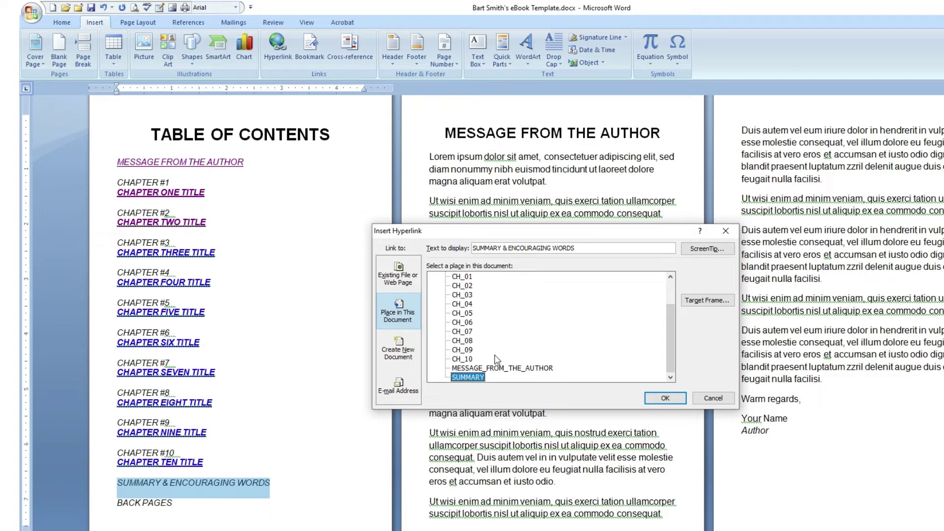
scroll(496, 355, "up", 2)
scroll(492, 319, "down", 2)
left_click(668, 397)
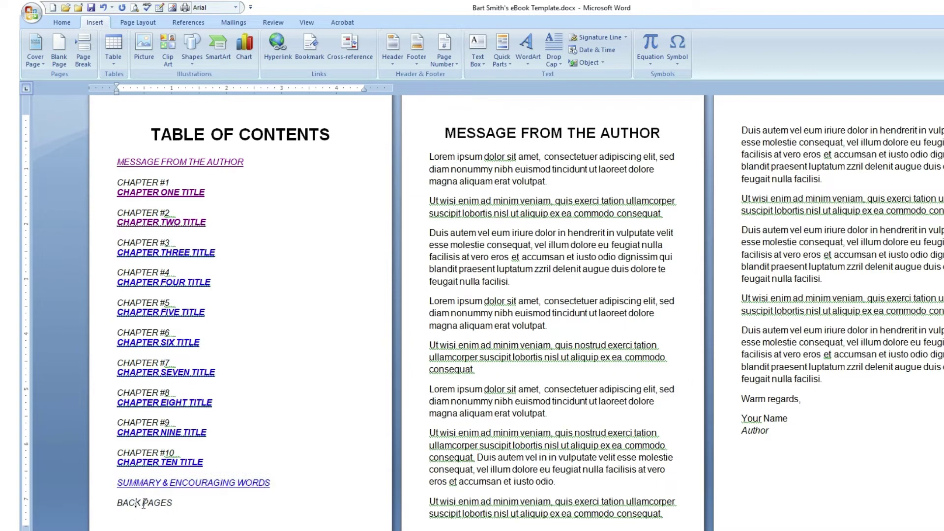
left_click_drag(175, 504, 129, 505)
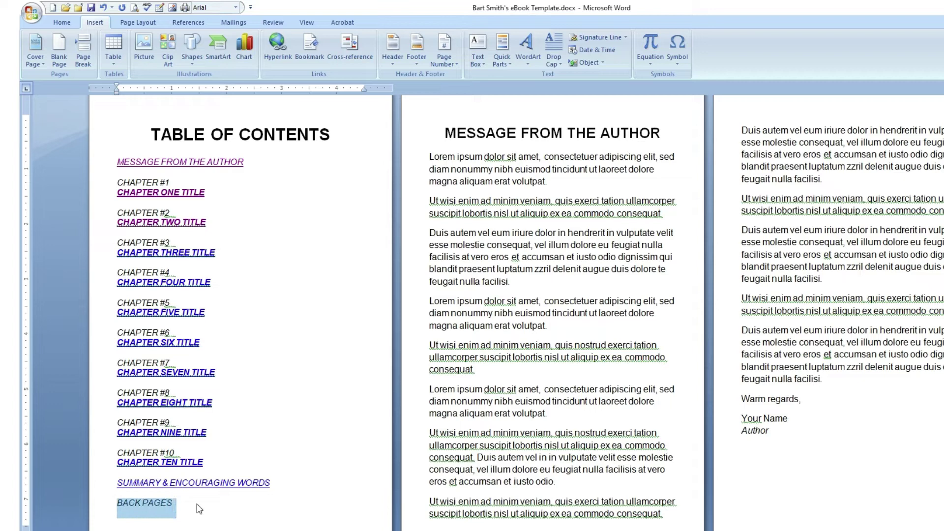
key("ctrl+k")
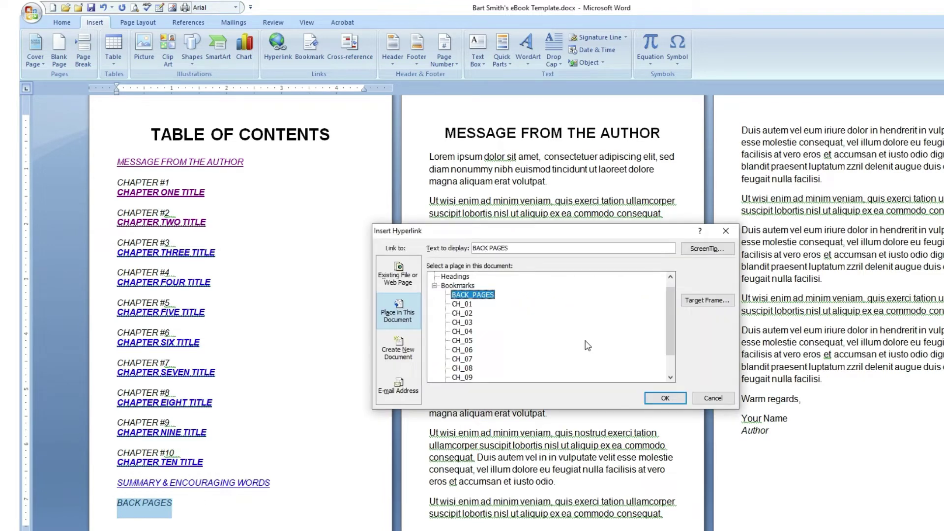
left_click(664, 398)
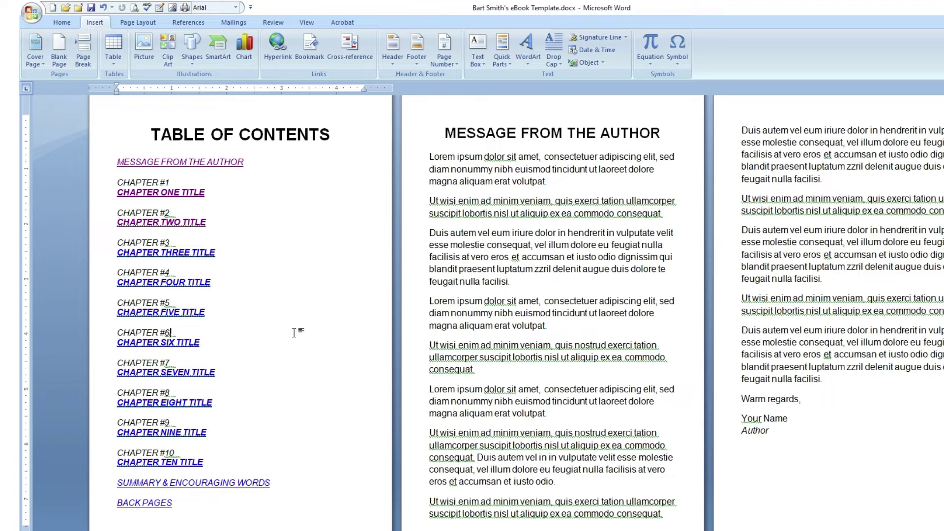
- Test the BACK PAGES and CHAPTER SIX TITLE contents links, returning to the contents between tests
scroll(549, 289, "up", 5, "ctrl")
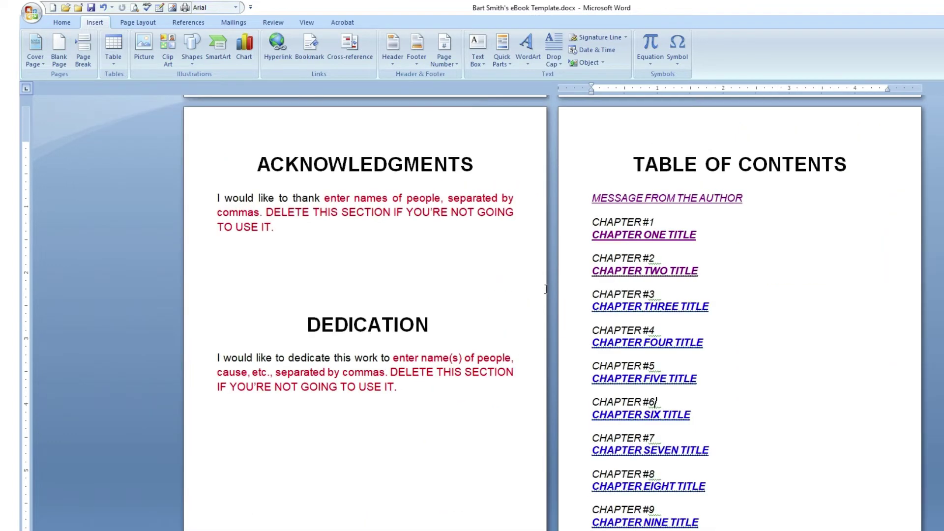
scroll(549, 288, "up", 1, "ctrl")
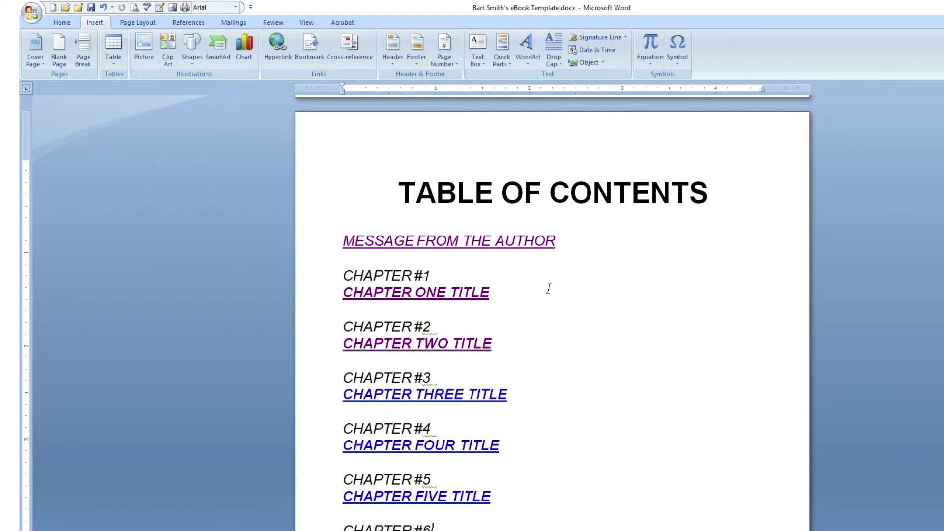
scroll(548, 288, "down", 5)
scroll(457, 253, "down", 1)
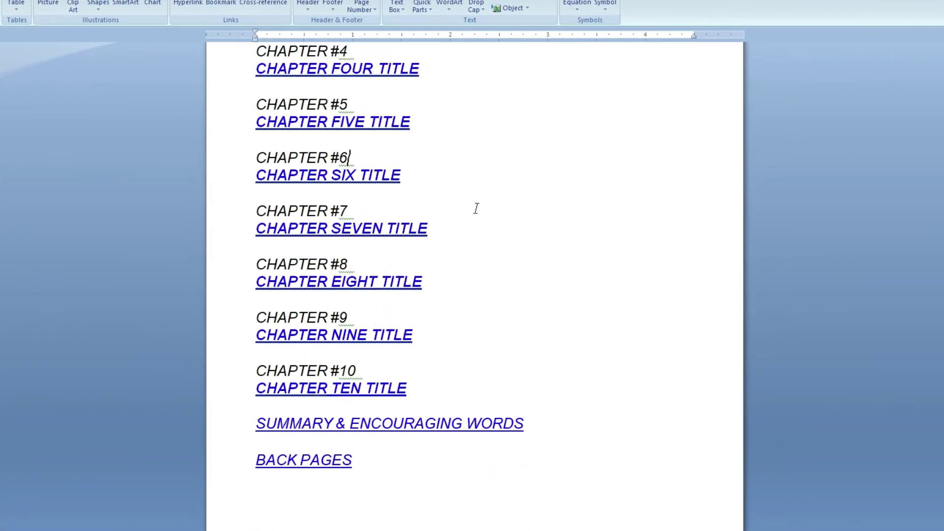
left_click(314, 466, "ctrl")
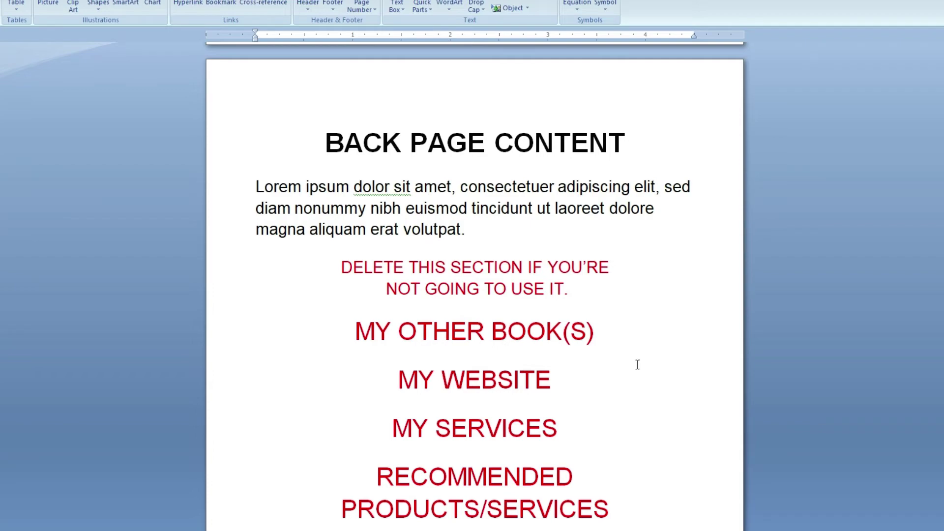
key("ctrl+Home")
scroll(637, 364, "down", 15)
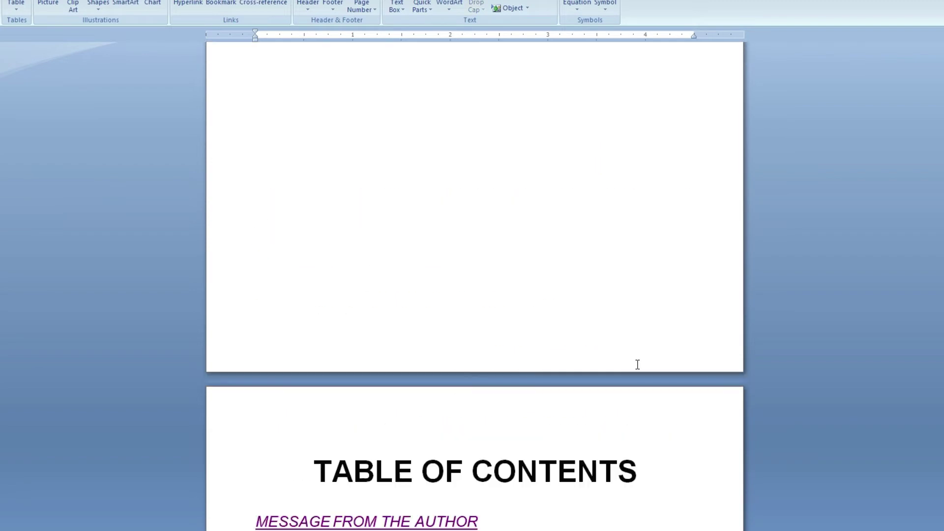
scroll(637, 365, "down", 10)
scroll(636, 365, "up", 2)
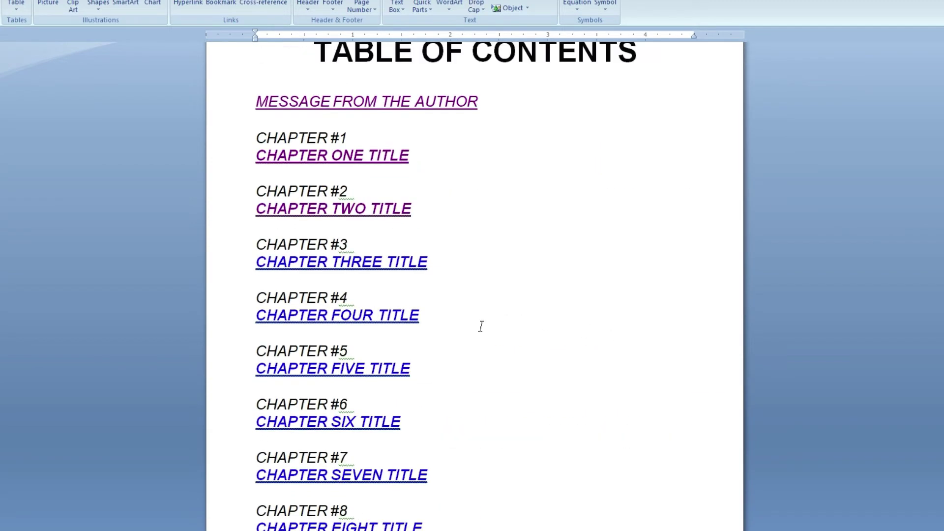
left_click(330, 424, "ctrl")
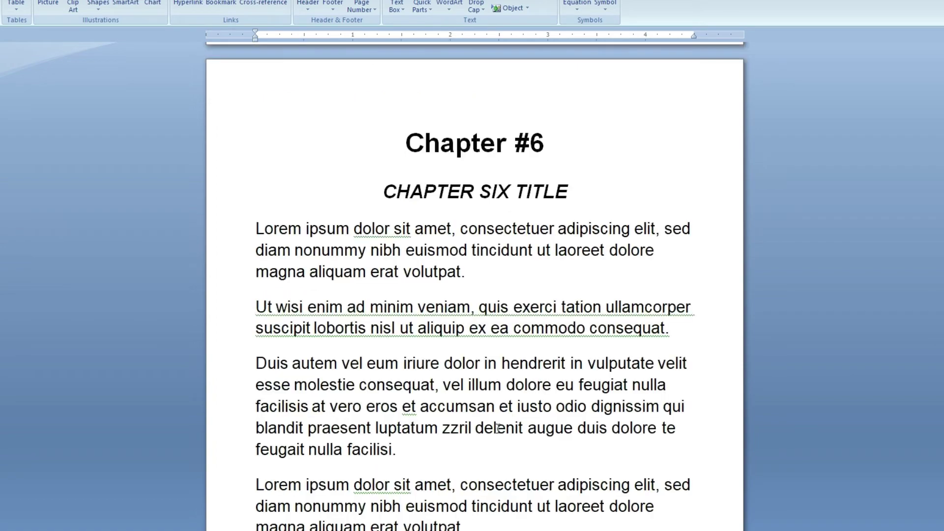
- Return to the contents and follow the CHAPTER EIGHT TITLE link to Chapter #8
key("ctrl+Home")
key("ctrl+Page_Down")
key("ctrl+Page_Down")
key("ctrl+Page_Down")
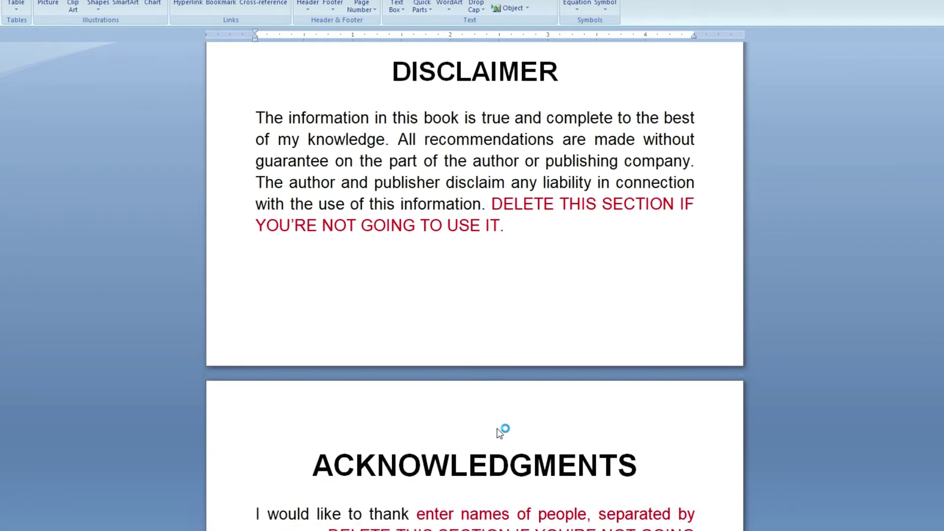
scroll(499, 429, "down", 10)
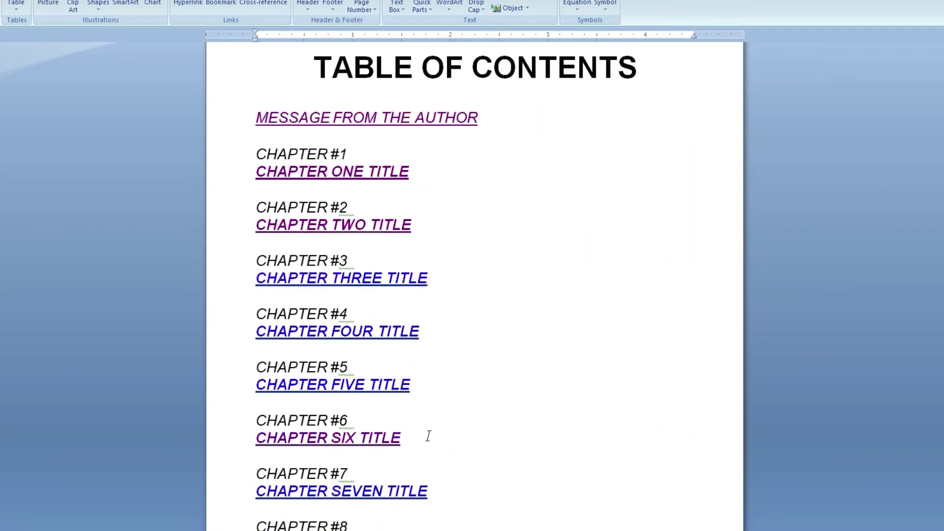
scroll(402, 320, "down", 2)
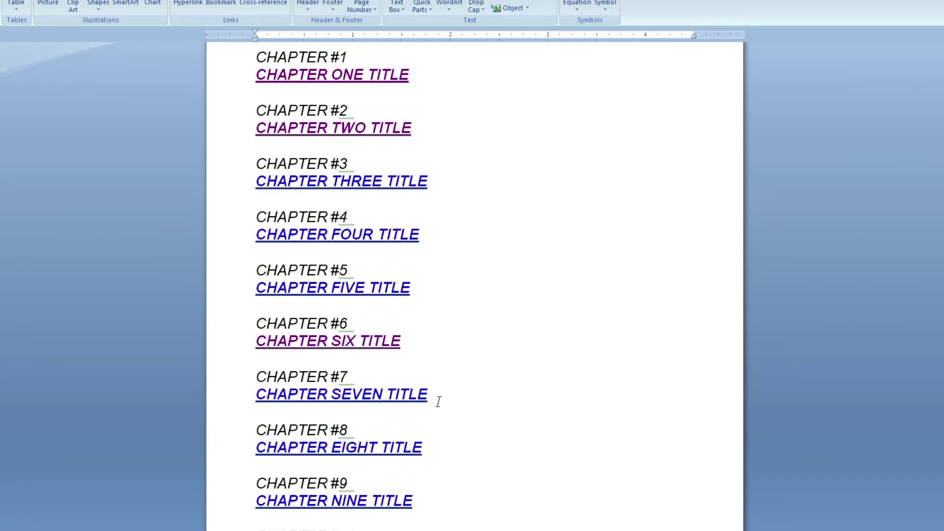
left_click(348, 450, "ctrl")
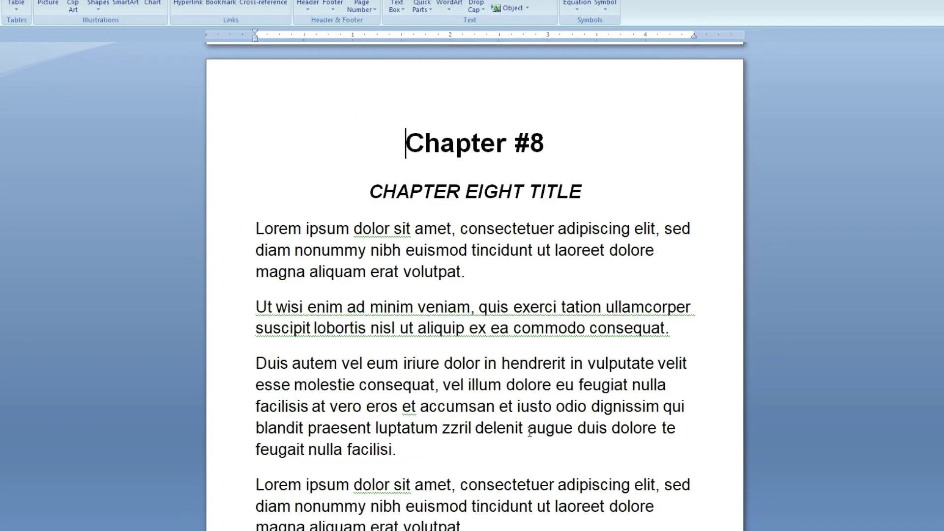
- Test the SUMMARY & ENCOURAGING WORDS link, then follow CHAPTER THREE TITLE to Chapter #3
key("ctrl+Home")
scroll(529, 432, "down", 20)
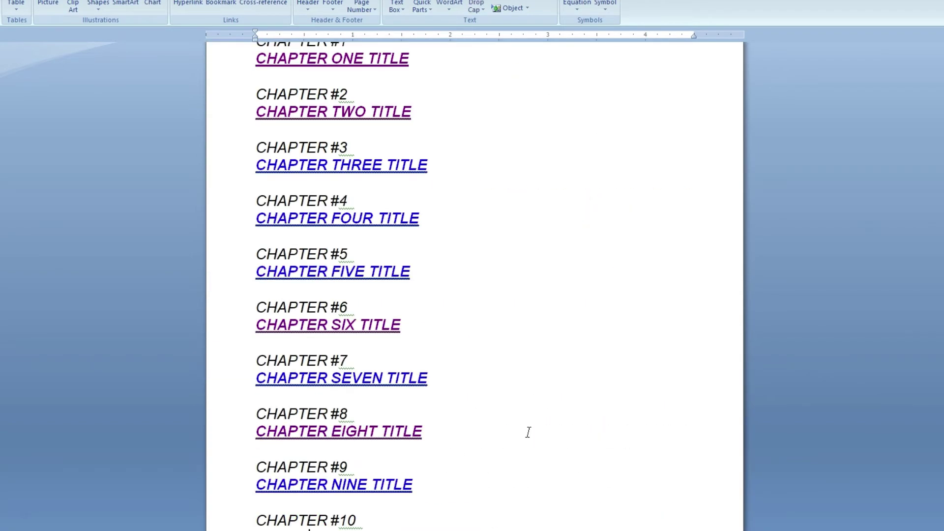
scroll(528, 432, "down", 3)
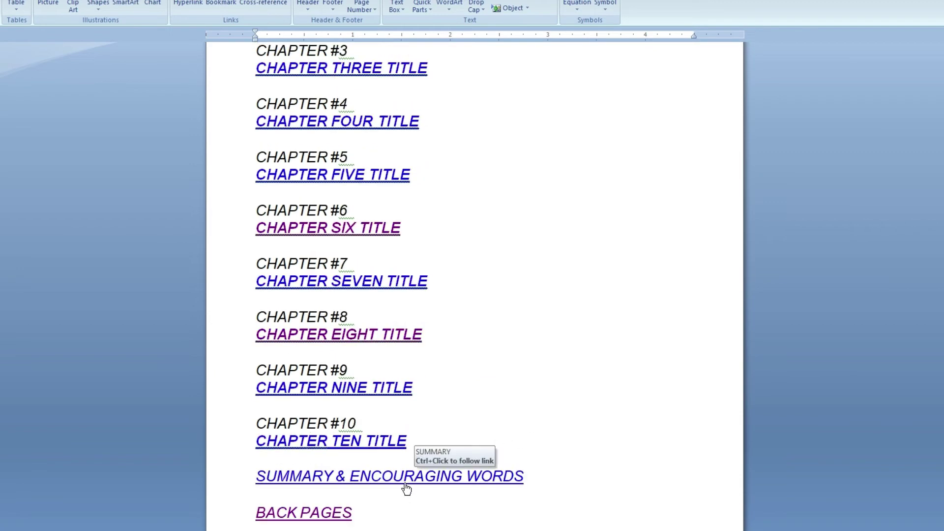
left_click(406, 485, "ctrl")
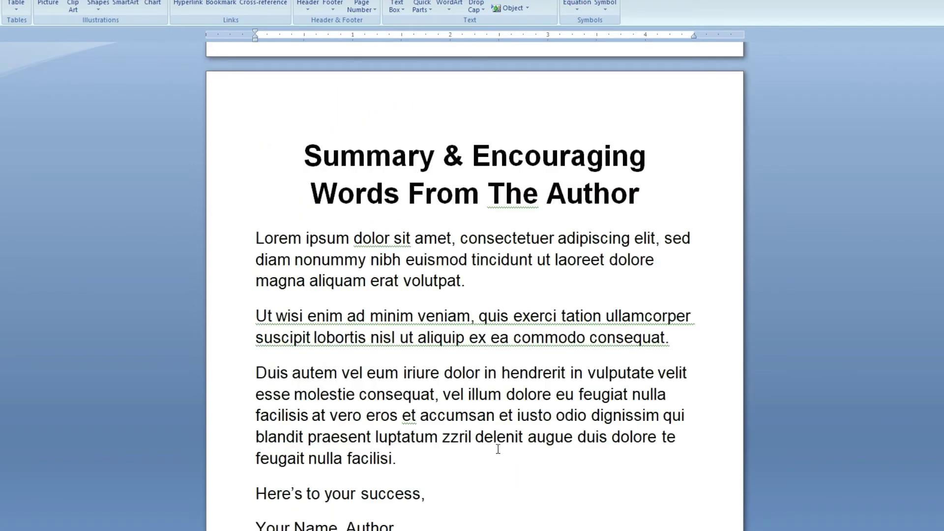
key("ctrl+Home")
scroll(462, 449, "down", 15)
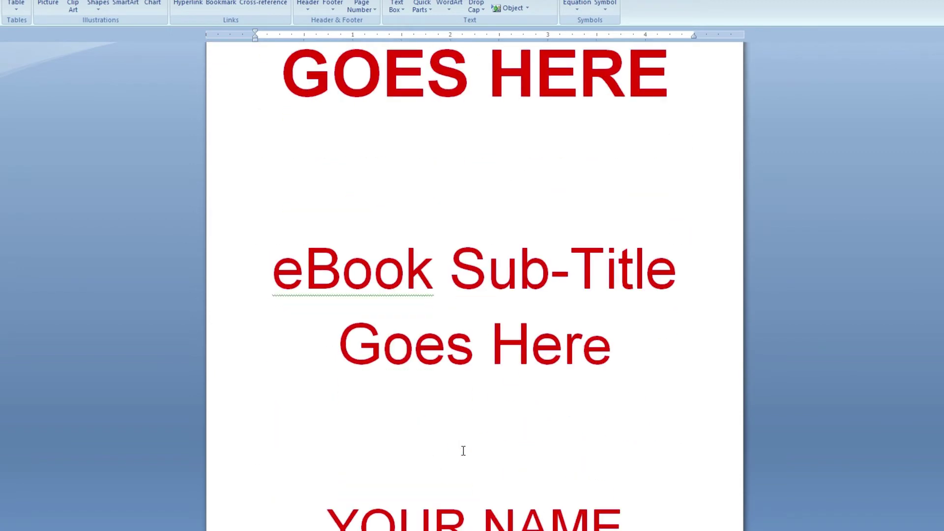
scroll(462, 450, "down", 10)
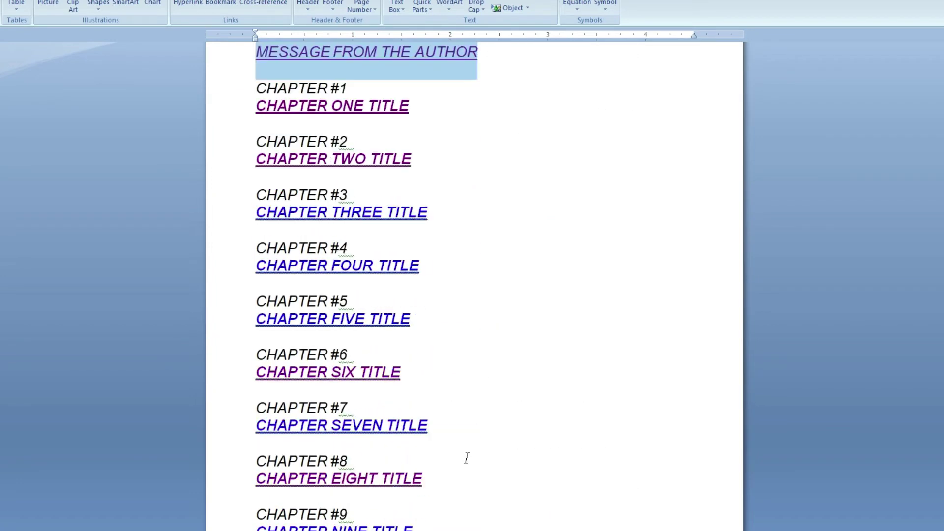
left_click(357, 212, "ctrl")
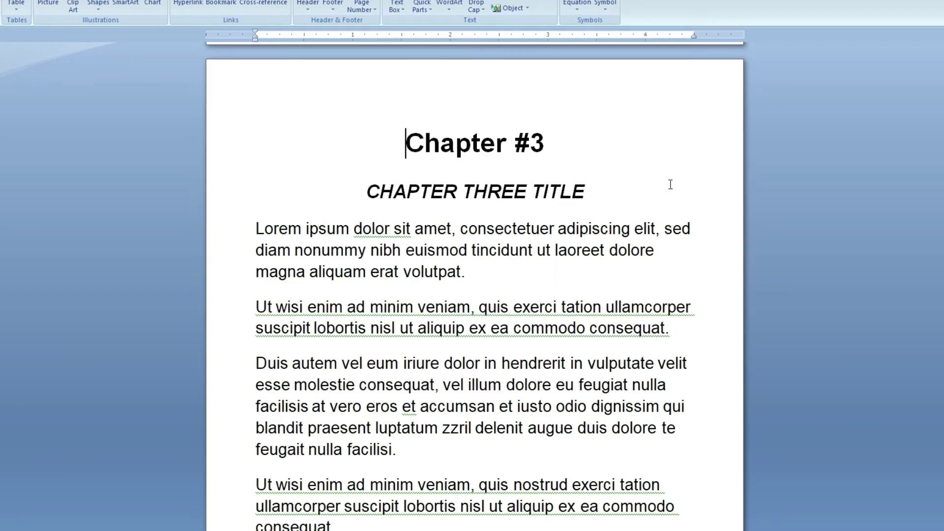
- Zoom out and scroll to the top to view the title, copyright and acknowledgments pages
scroll(670, 185, "down", 10)
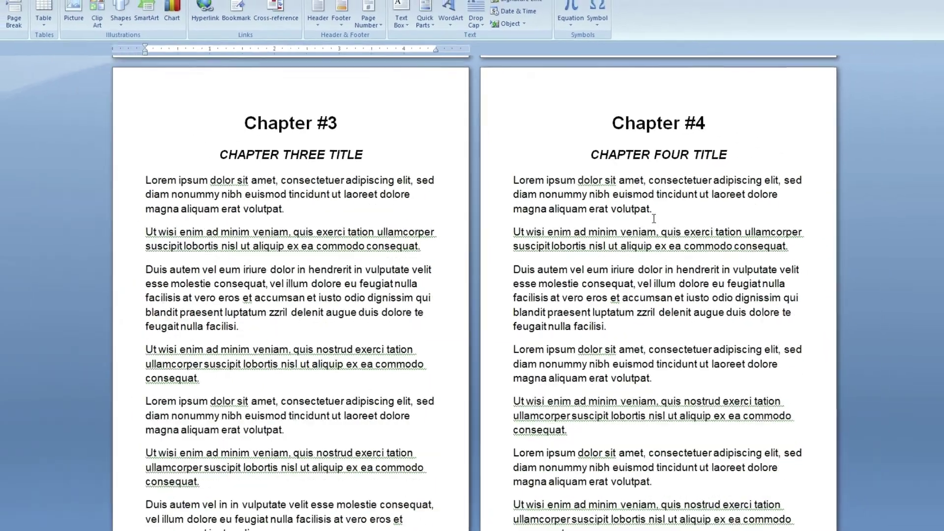
scroll(631, 224, "down", 2)
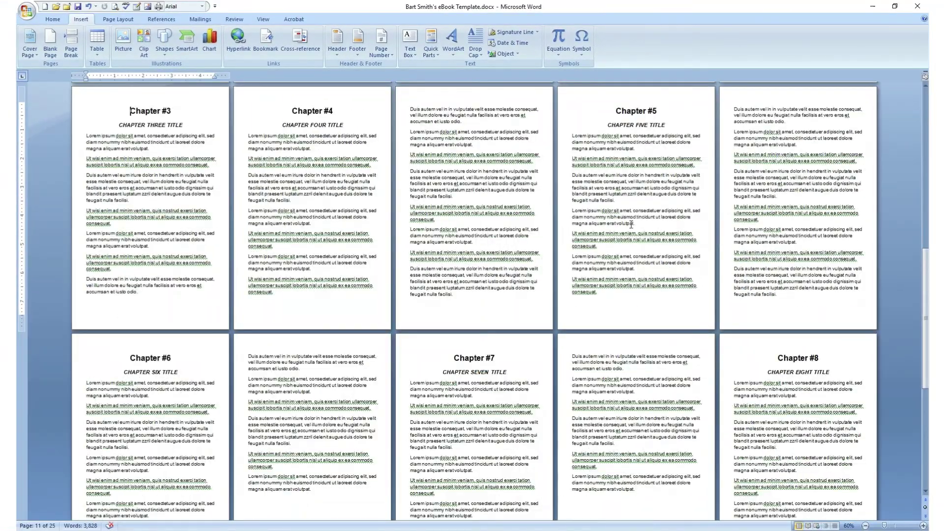
scroll(631, 225, "up", 5)
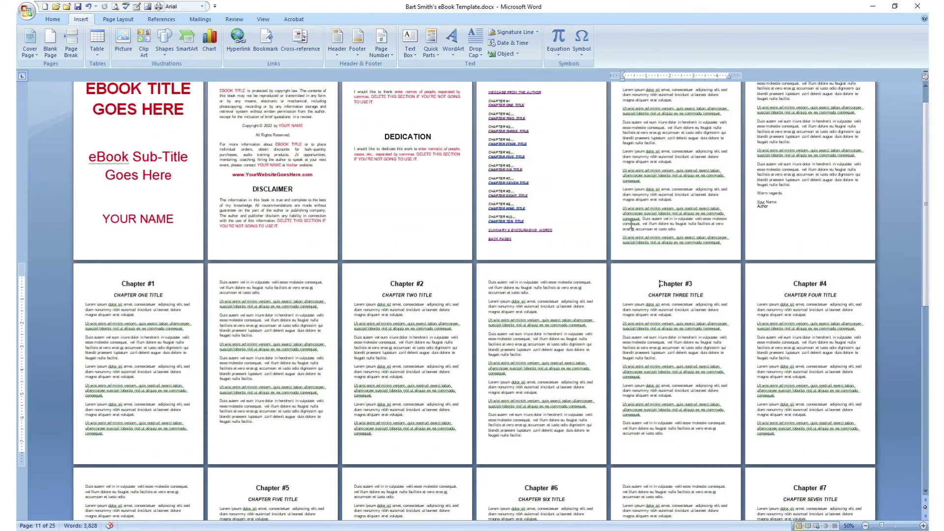
scroll(631, 224, "up", 3)
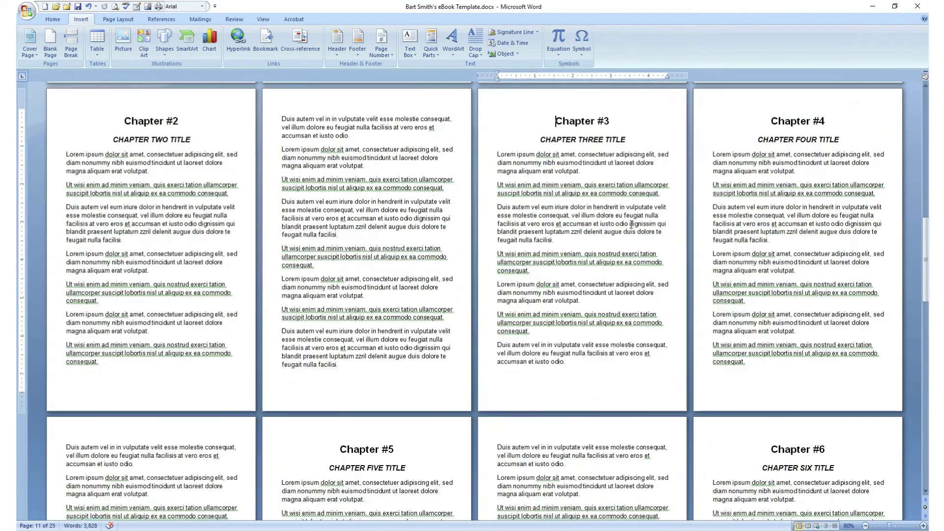
scroll(631, 225, "up", 8)
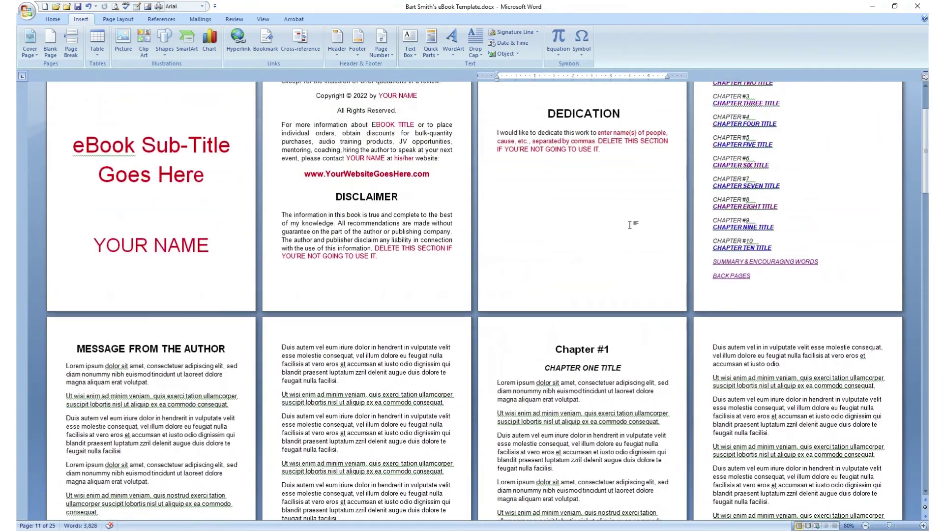
scroll(642, 225, "up", 1)
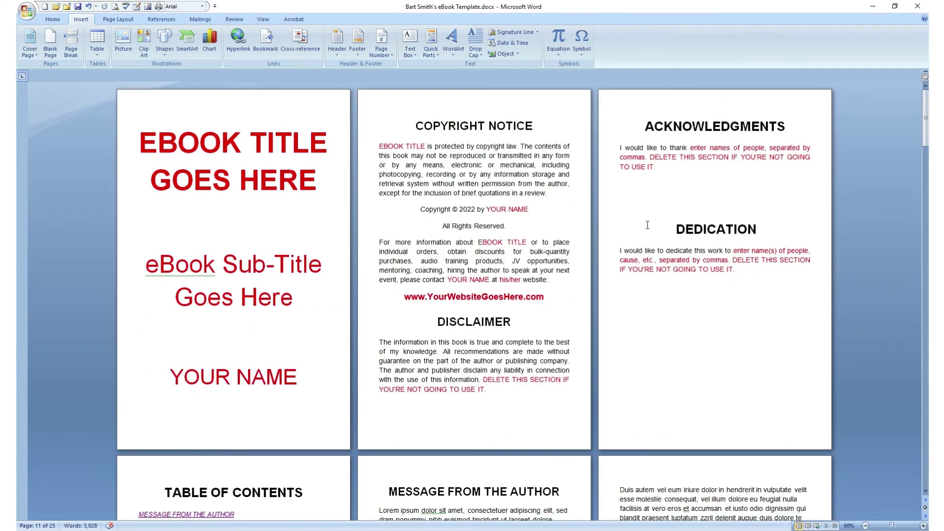
scroll(645, 231, "down", 7)
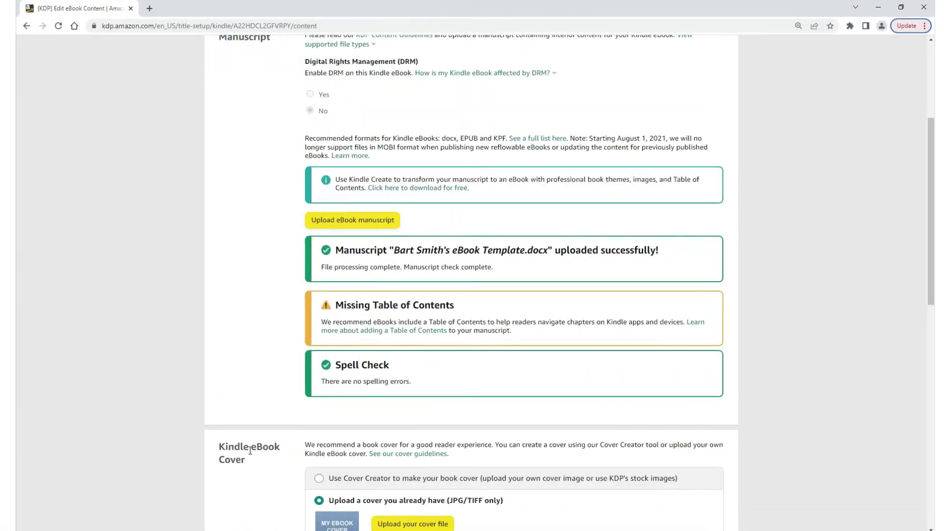
- Launch the online previewer from the Kindle eBook Preview section
scroll(250, 451, "down", 7)
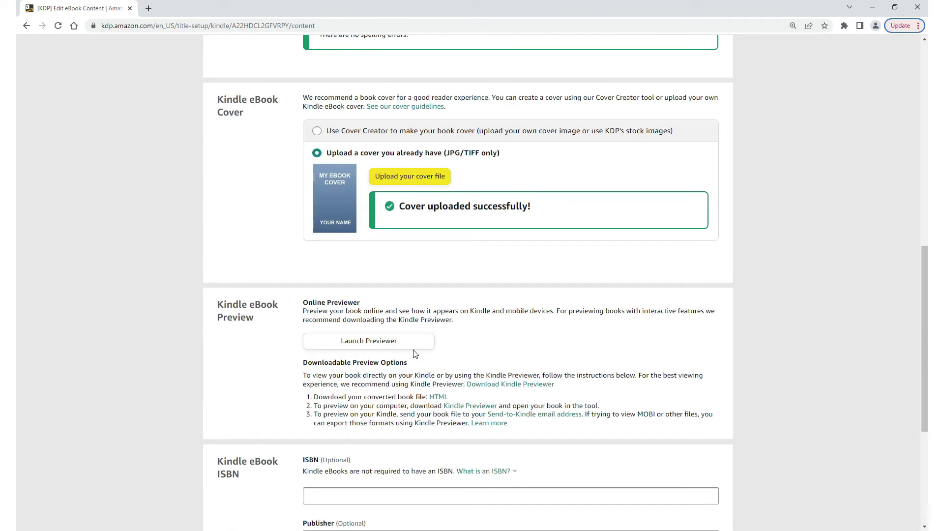
left_click(421, 347)
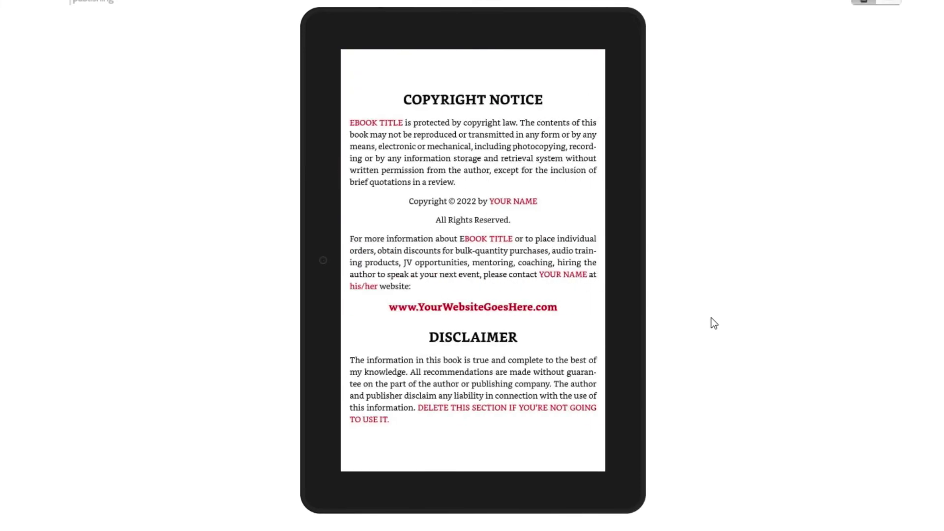
- In the previewer, follow the CHAPTER SEVEN and CHAPTER THREE contents links
key("Right")
key("Right")
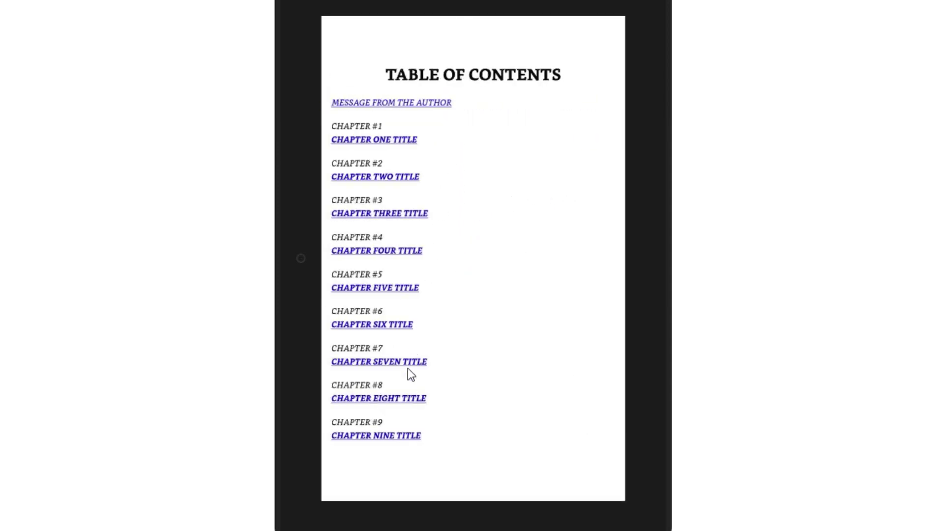
left_click(409, 364)
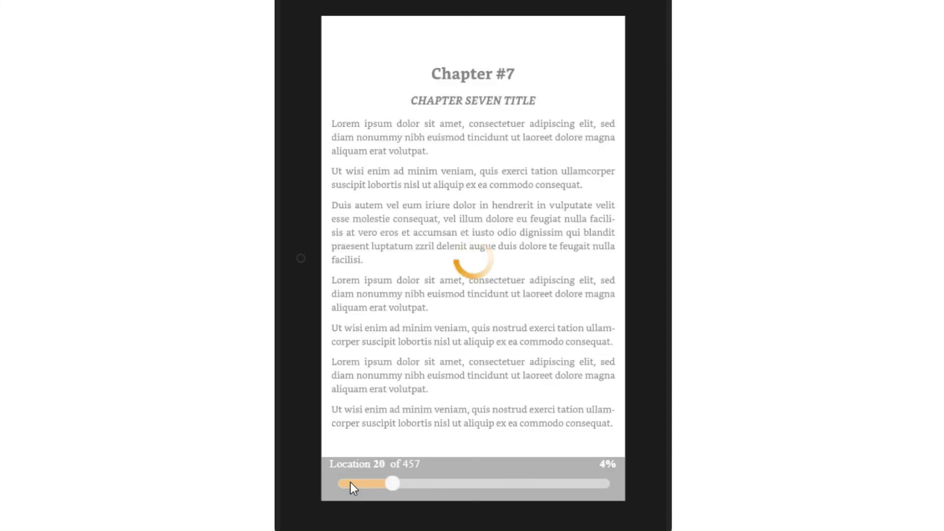
left_click(693, 274)
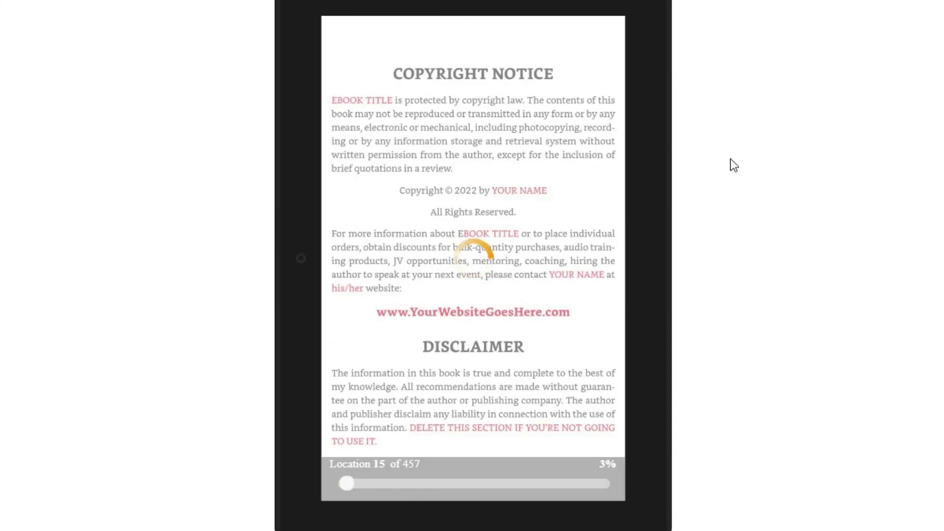
left_click(406, 215)
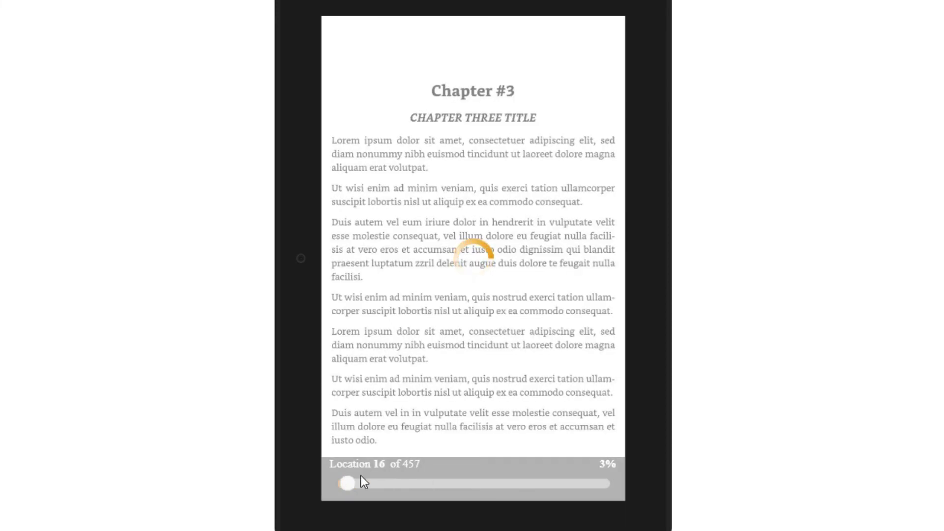
- Page forward to the contents again, then scroll Word to the Chapter #1 page
key("Right")
key("Right")
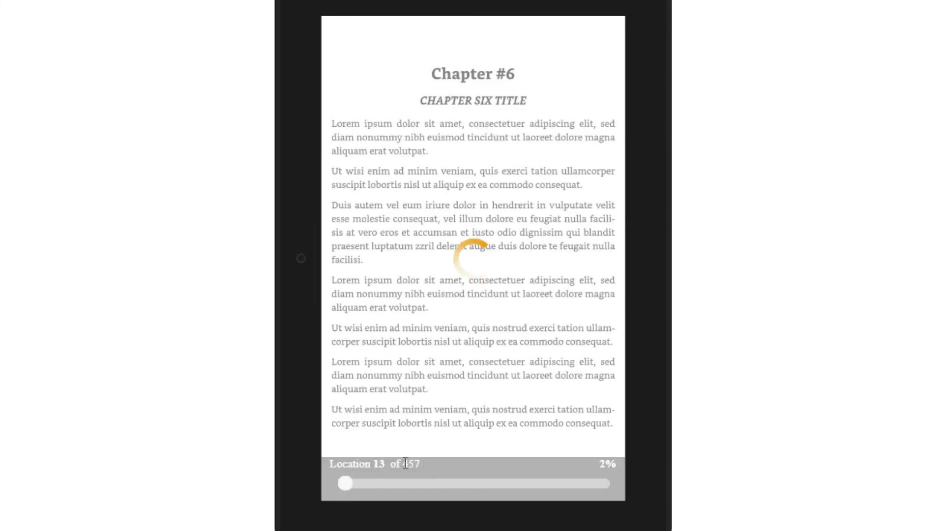
key("Right")
key("Right")
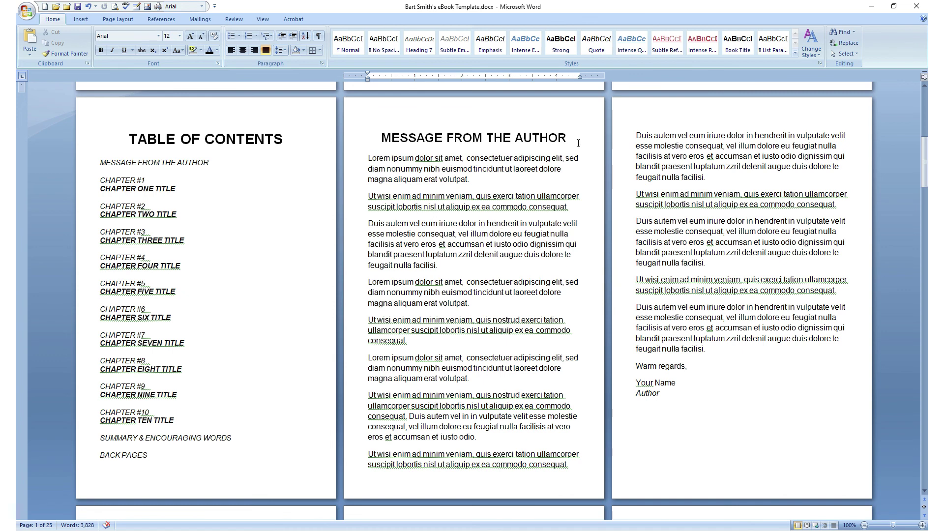
scroll(580, 147, "down", 15)
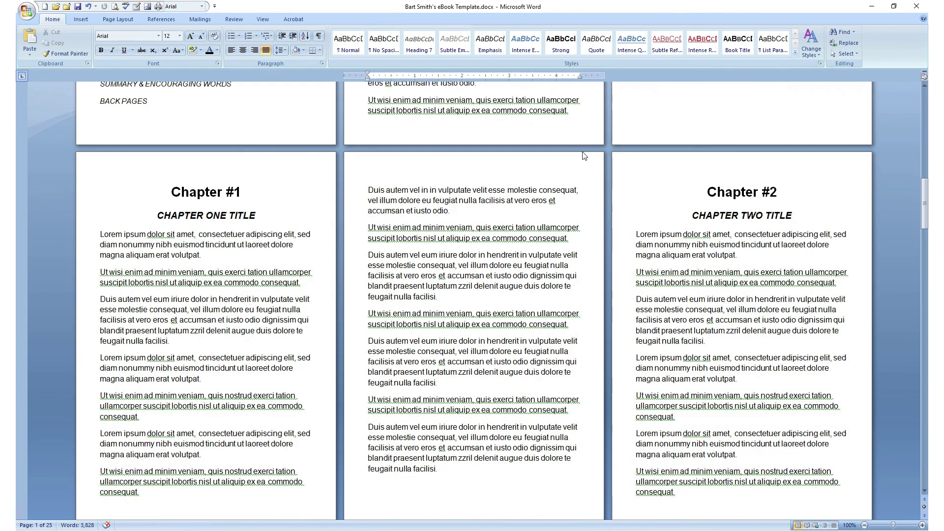
scroll(584, 156, "down", 3)
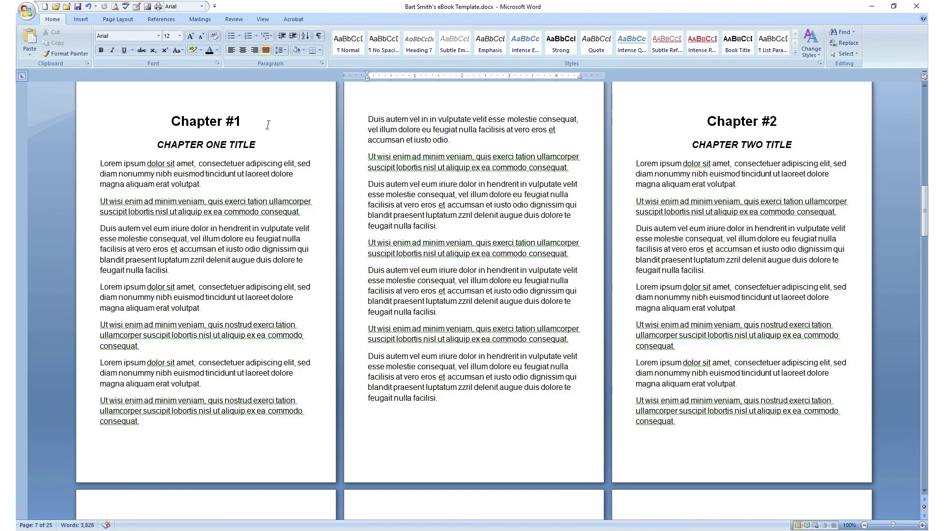